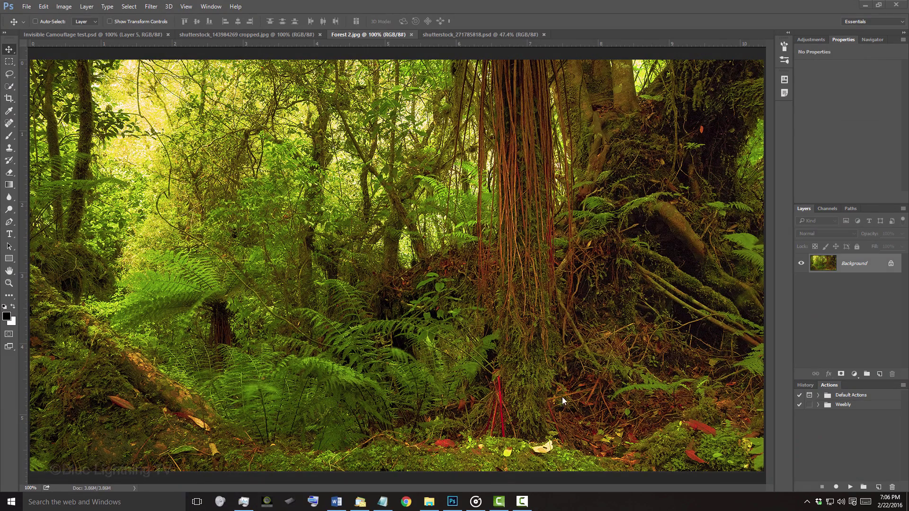
Switch from Forest 2.jpg to the shutterstock_271785818.psd photo of the muscular man
left_click(476, 35)
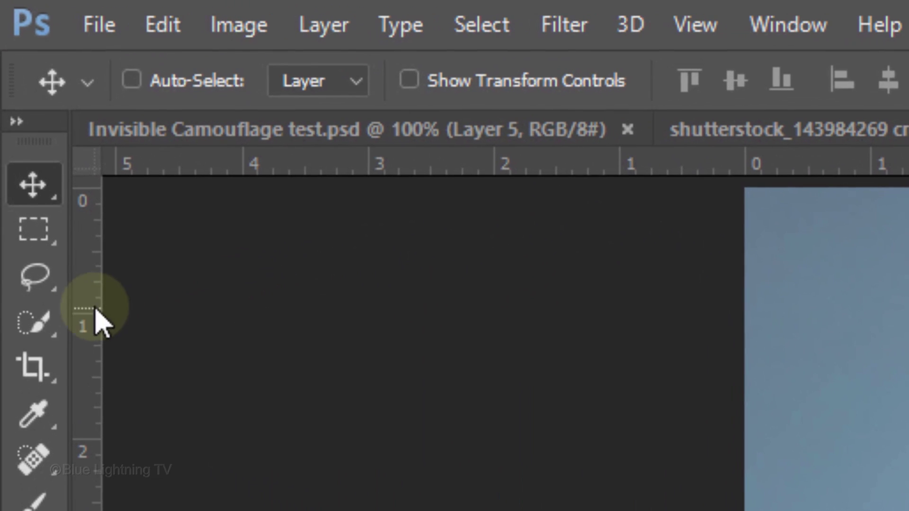
Quick-select the light-blue background around the man, subtracting the inner arm, and preview it in Quick Mask
left_click(10, 86)
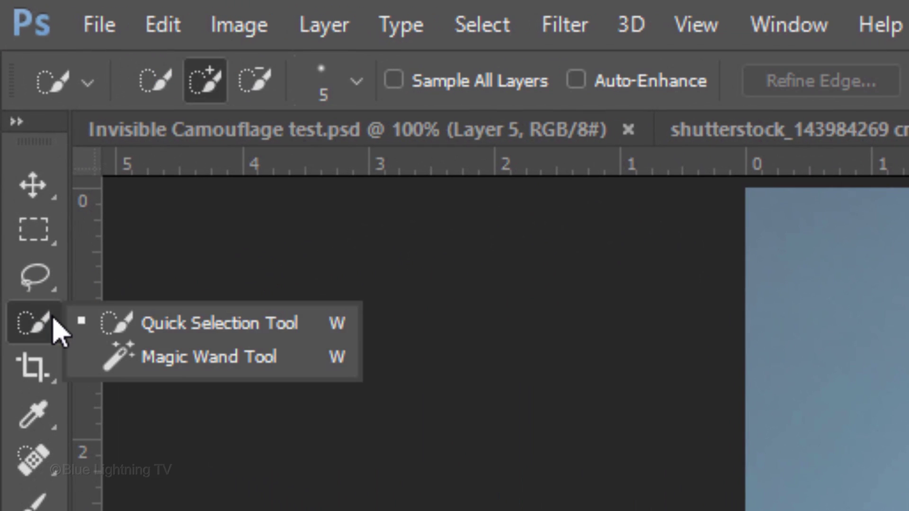
left_click(173, 327)
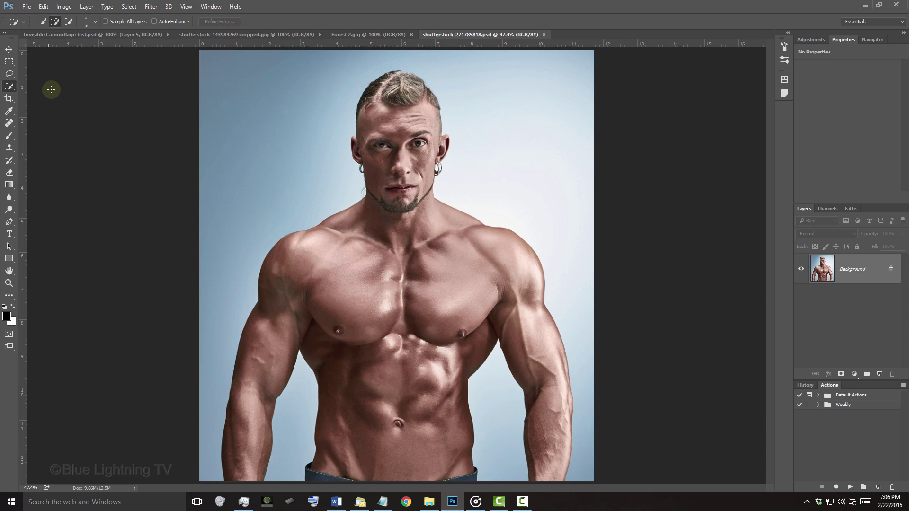
mouse_move(297, 131)
left_mouse_down()
mouse_move(308, 184)
mouse_move(291, 237)
mouse_move(289, 374)
mouse_move(298, 392)
left_mouse_up()
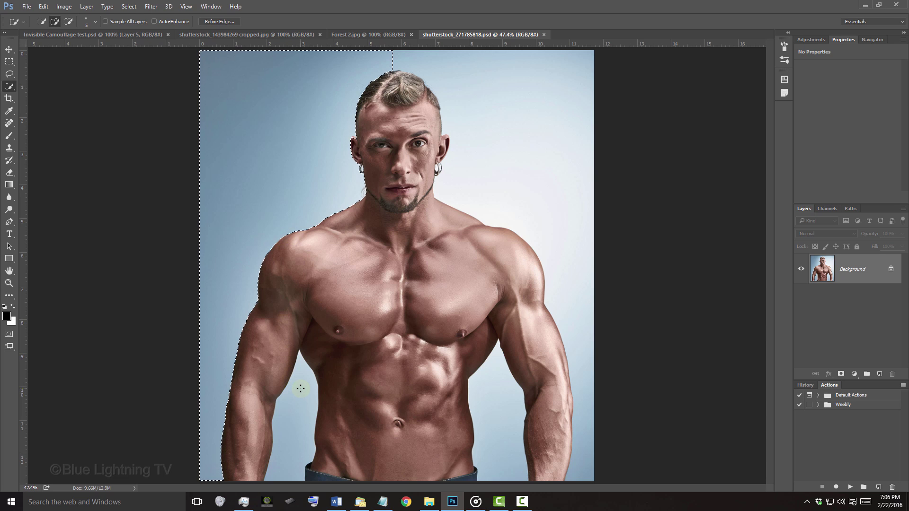
key("alt")
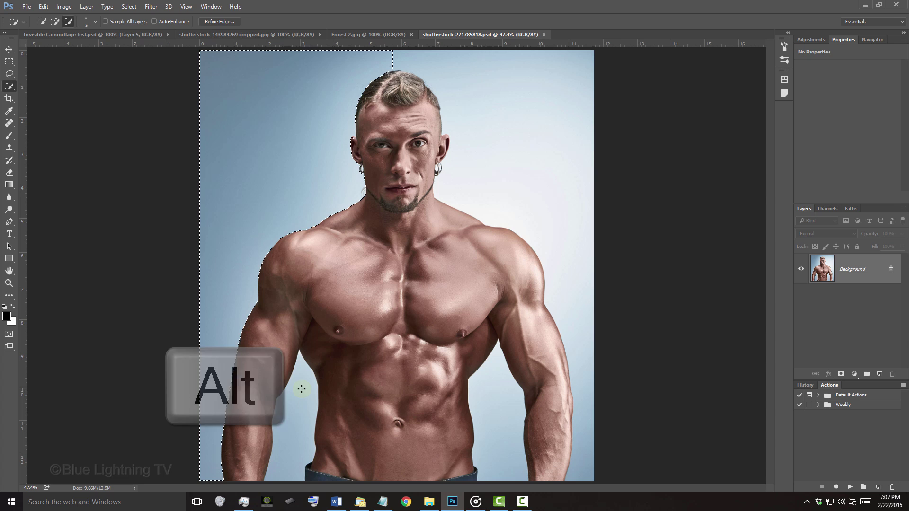
mouse_move(302, 389)
left_mouse_down()
mouse_move(288, 475)
mouse_move(300, 389)
left_mouse_up()
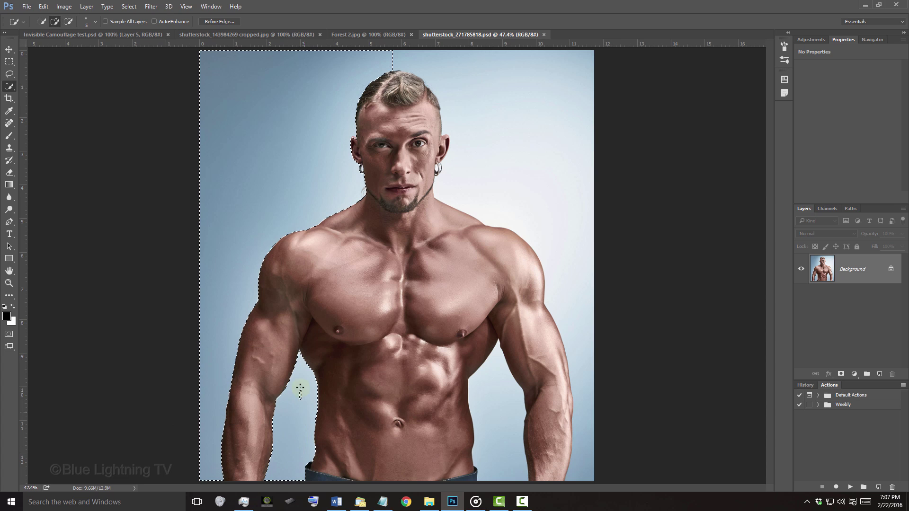
left_click_drag(479, 393, 493, 365)
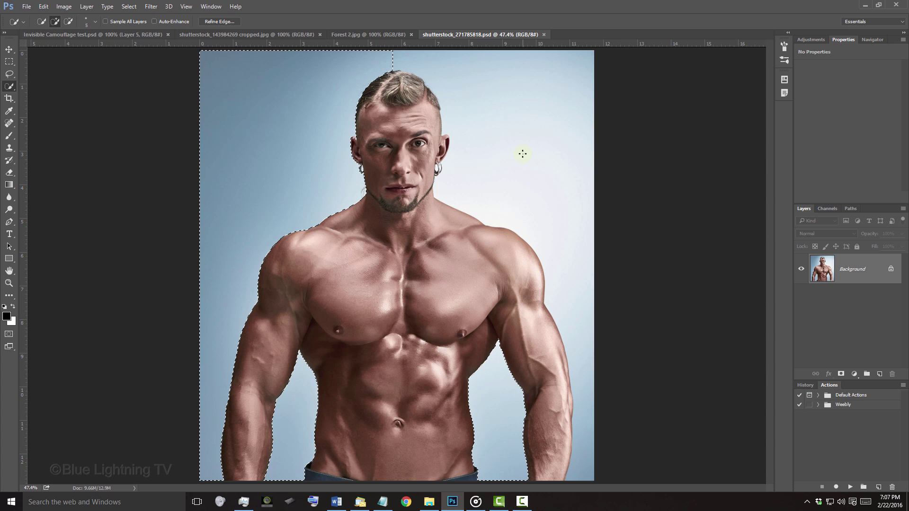
mouse_move(523, 154)
left_mouse_down()
mouse_move(477, 65)
mouse_move(413, 57)
mouse_move(480, 94)
mouse_move(500, 174)
left_mouse_up()
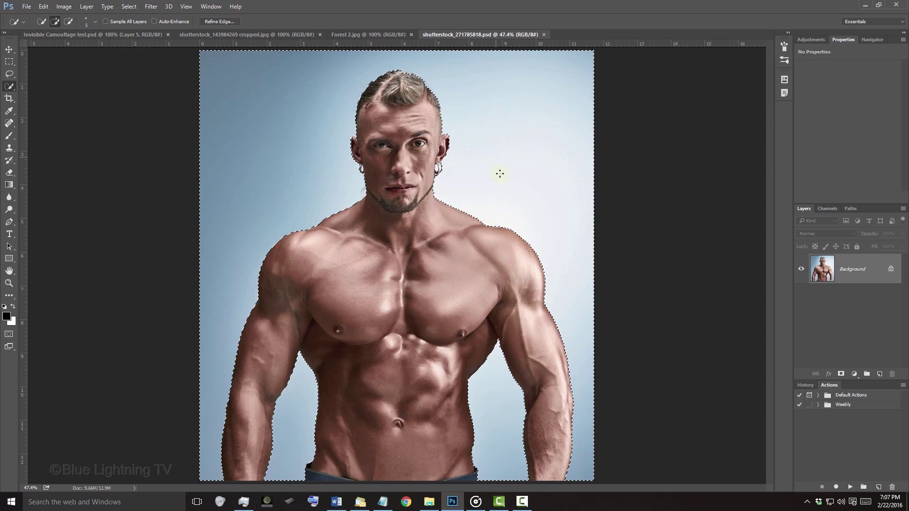
left_click(364, 169)
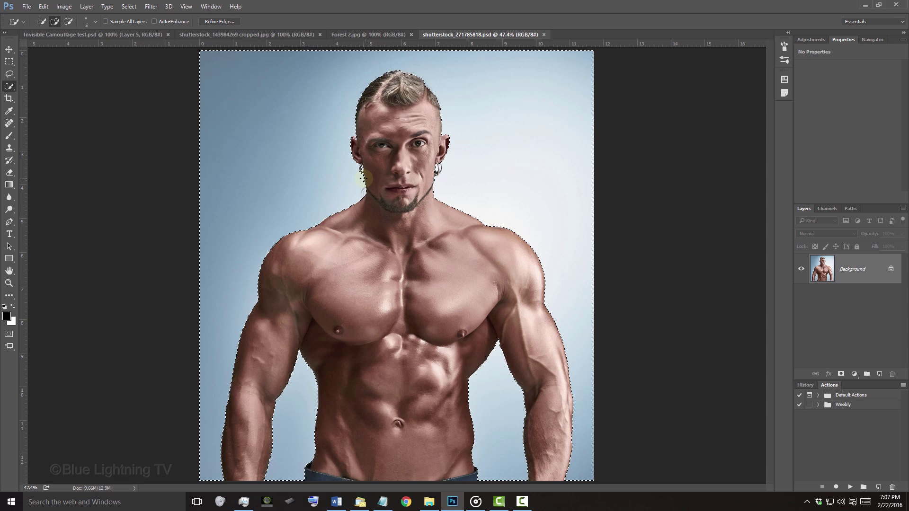
key("q")
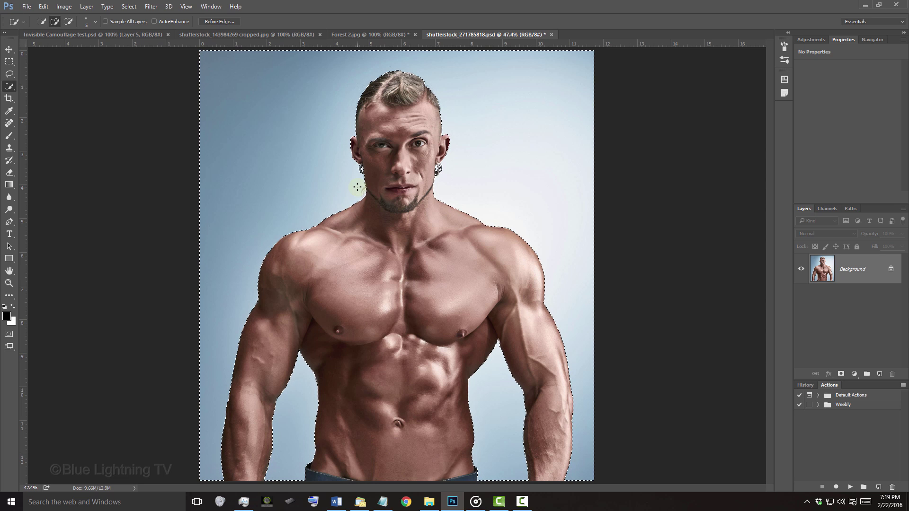
Invert the selection onto the man, copy him to Layer 1, and desaturate that layer
key("ctrl+shift+i")
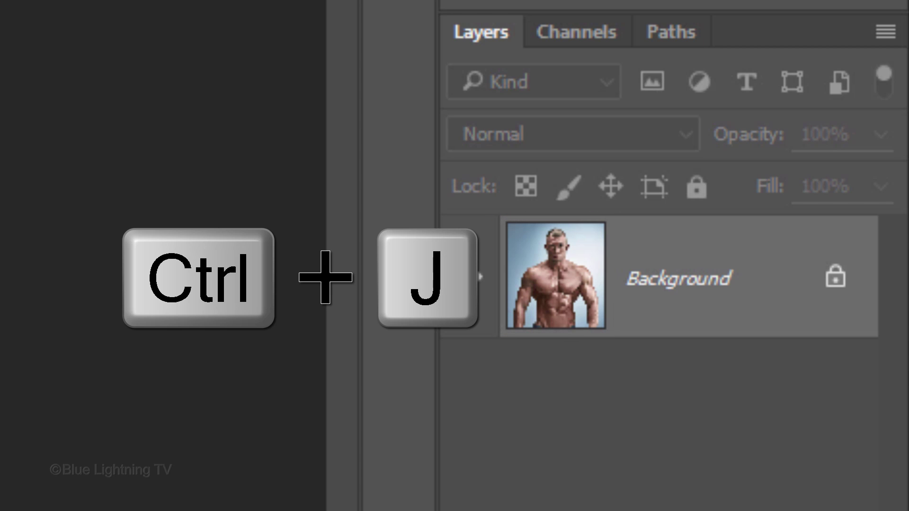
key("ctrl+j")
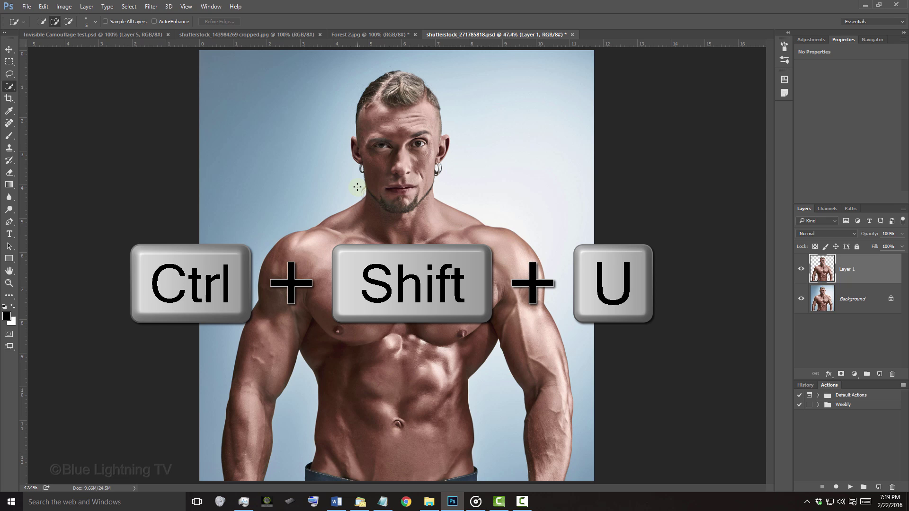
key("ctrl+shift+u")
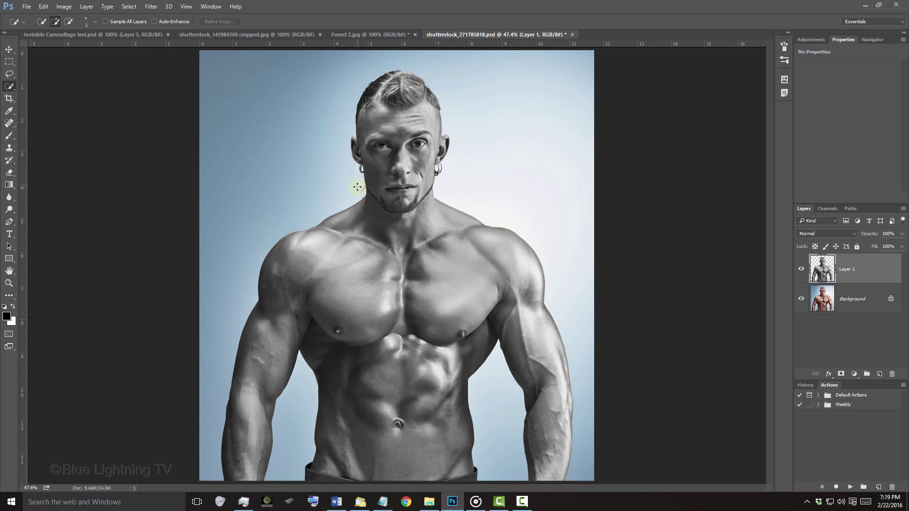
key("v")
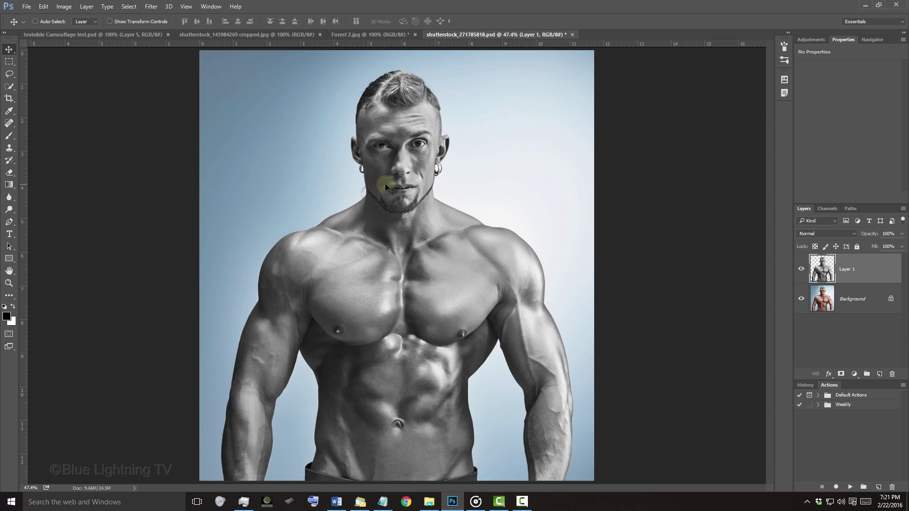
Drag the grey man's layer into the Forest 2.jpg document
left_click_drag(397, 180, 379, 36)
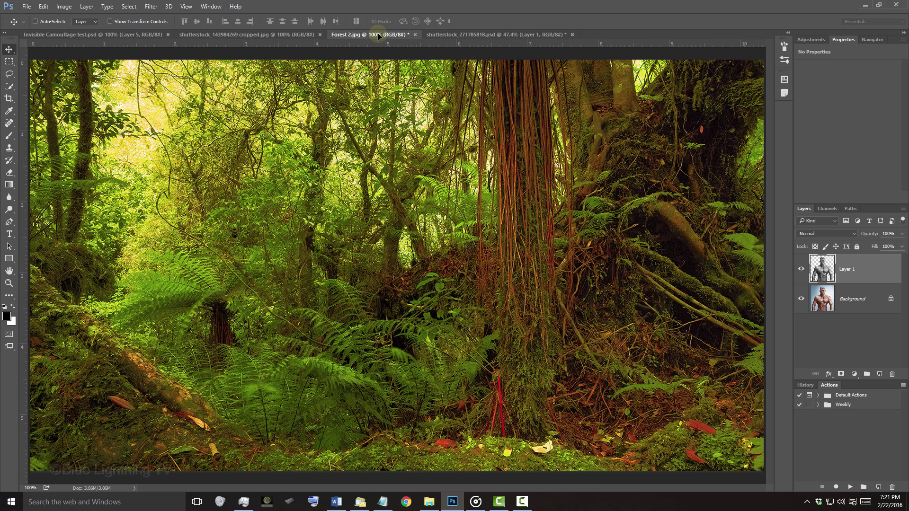
left_click_drag(379, 36, 391, 93)
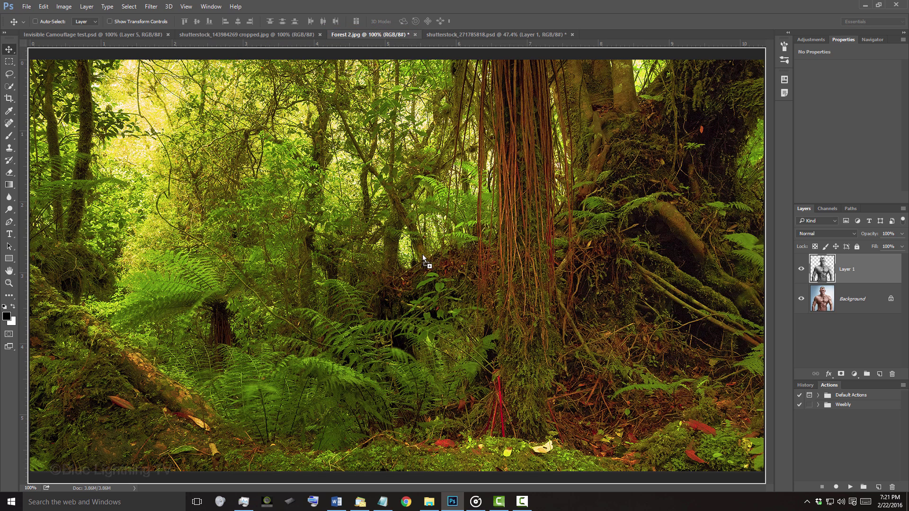
left_click_drag(412, 301, 412, 301)
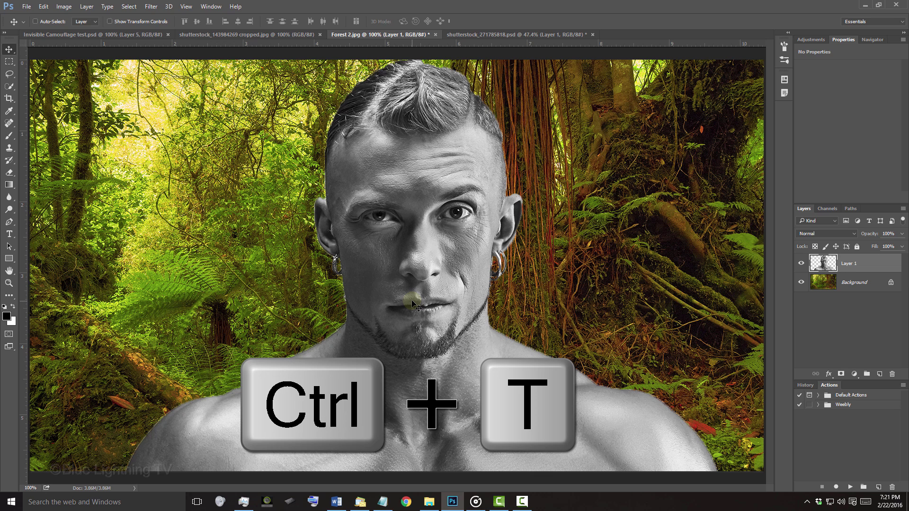
Scale the man down proportionally and move him up so his head nears the top
key("ctrl+t")
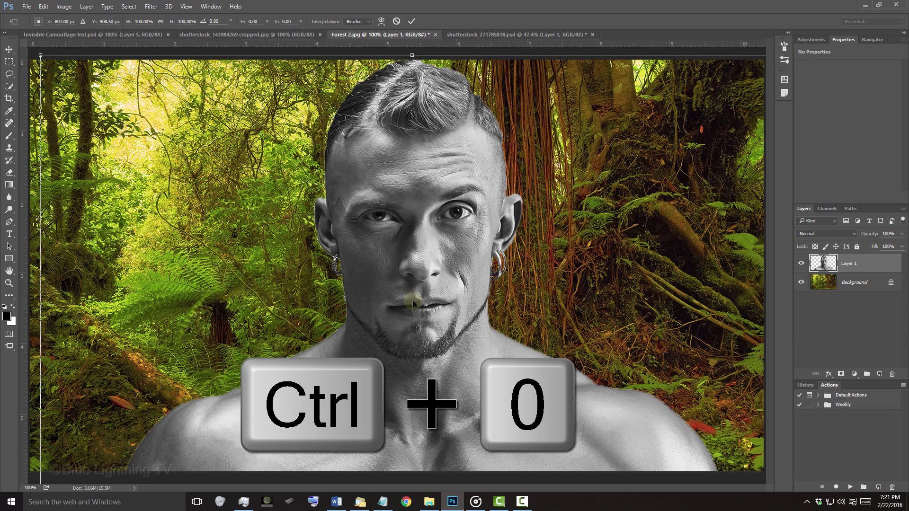
key("ctrl+0")
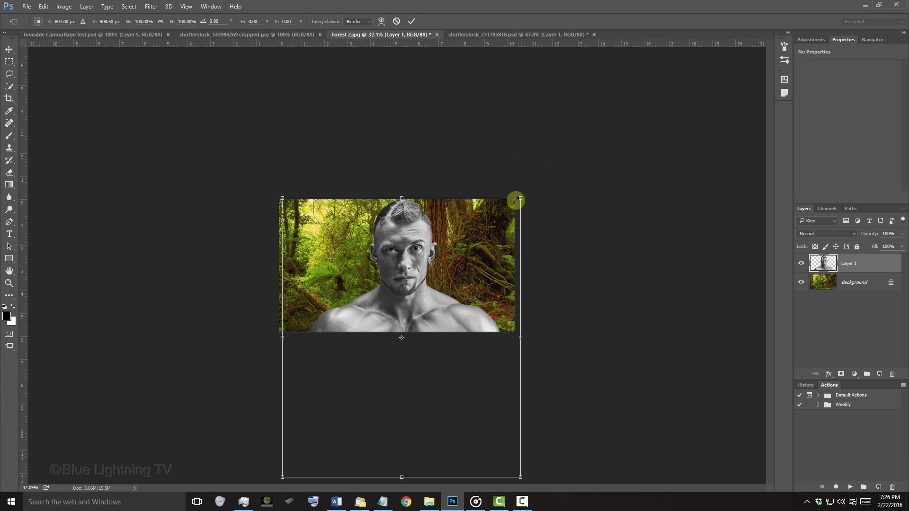
left_click_drag(489, 189, 458, 238)
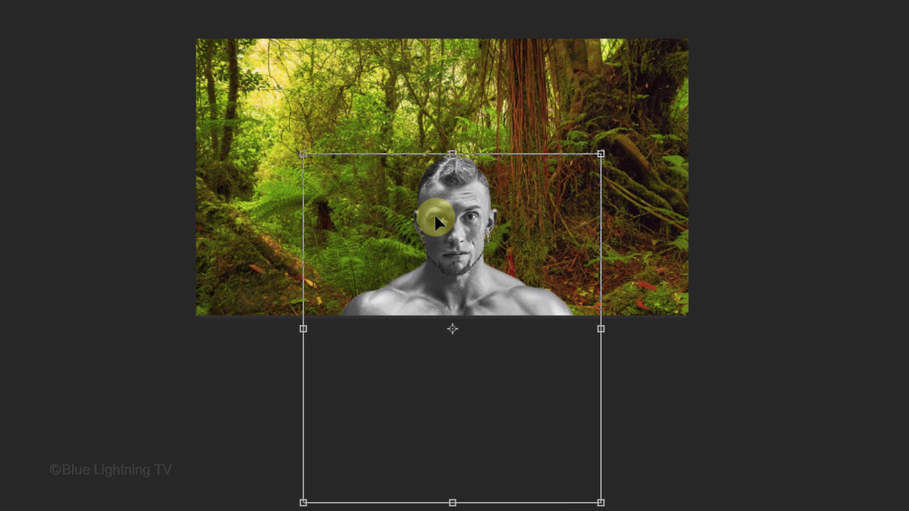
left_click_drag(435, 217, 424, 112)
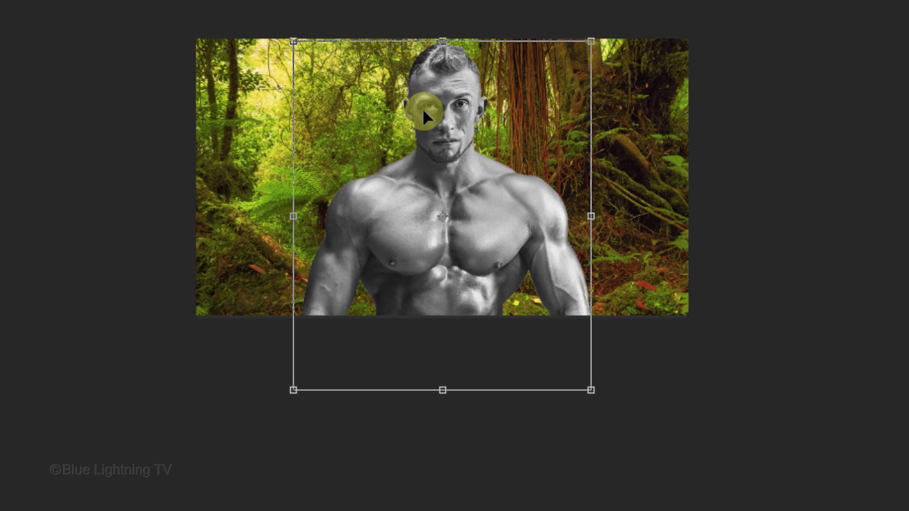
key("Return")
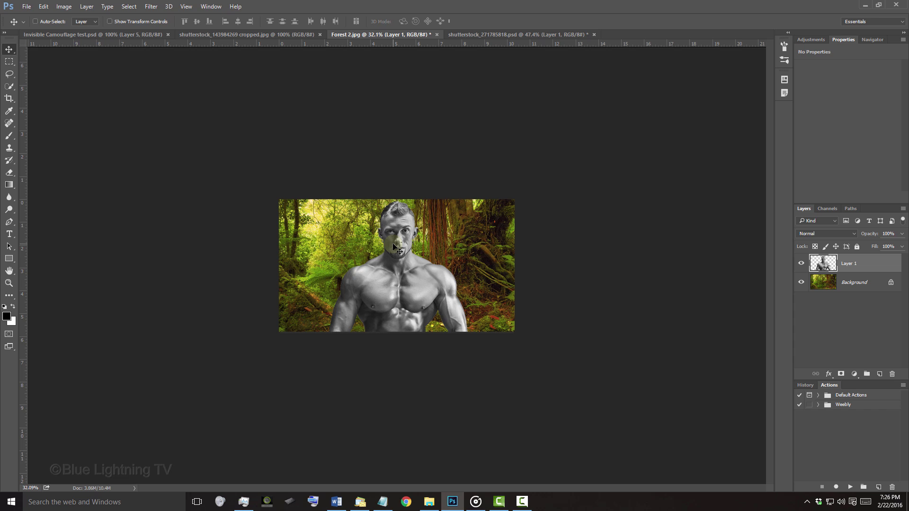
key("ctrl+0")
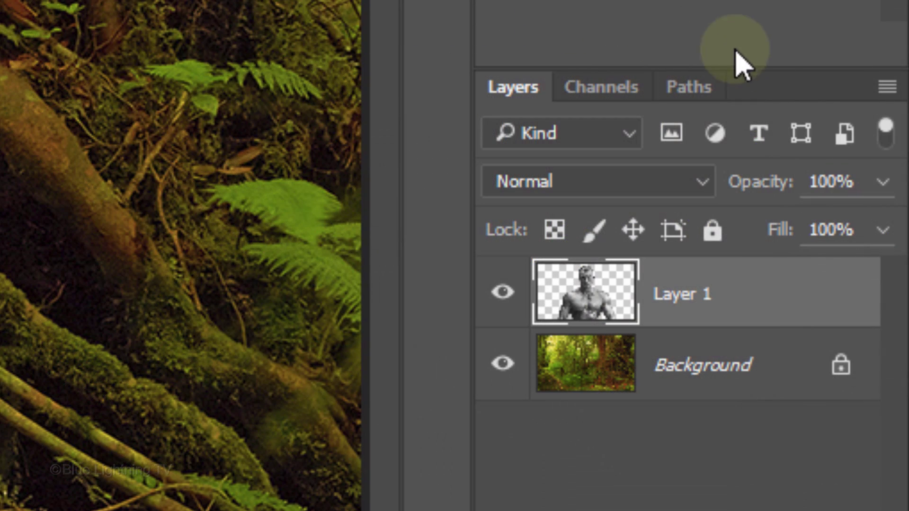
Duplicate the man's layer into a new document named Displacement
left_click(883, 90)
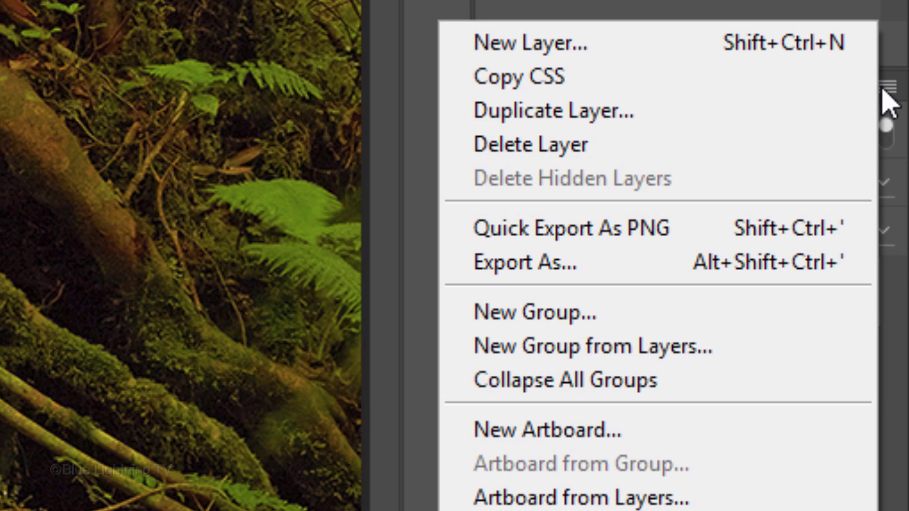
left_click(729, 111)
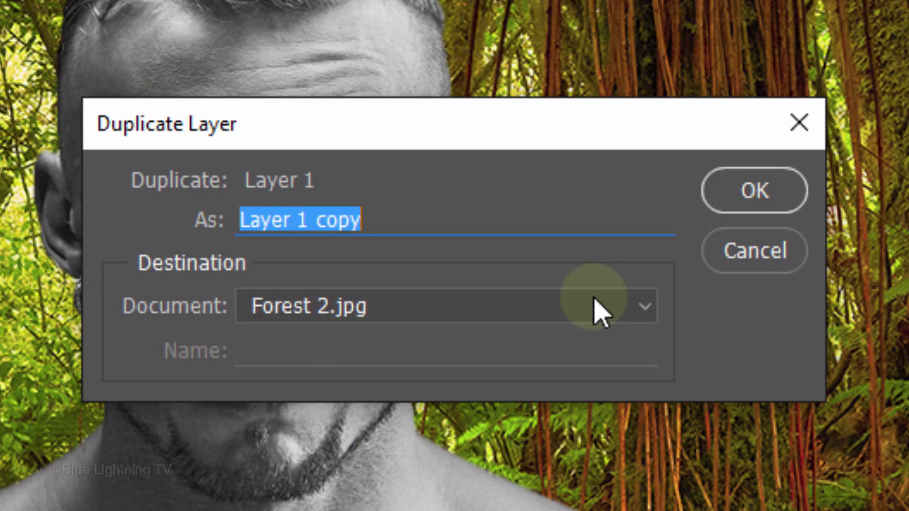
left_click(600, 313)
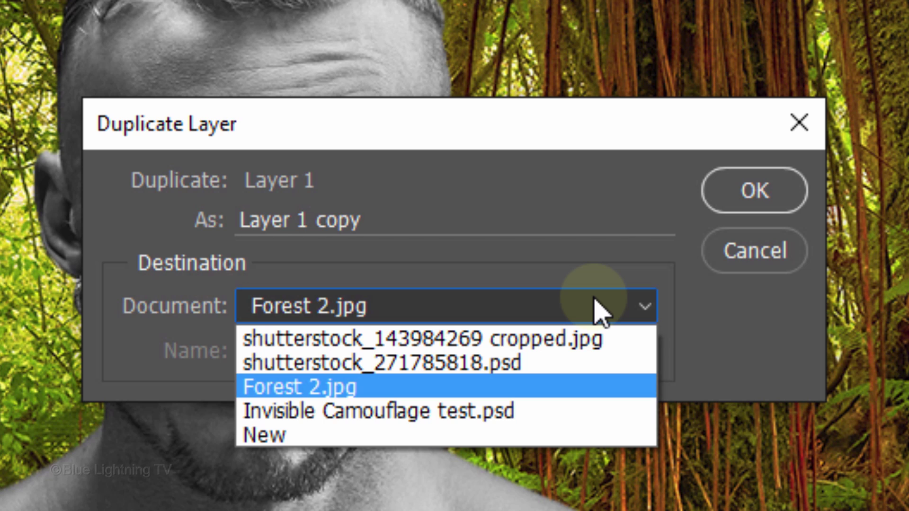
left_click(445, 434)
type("Displacement")
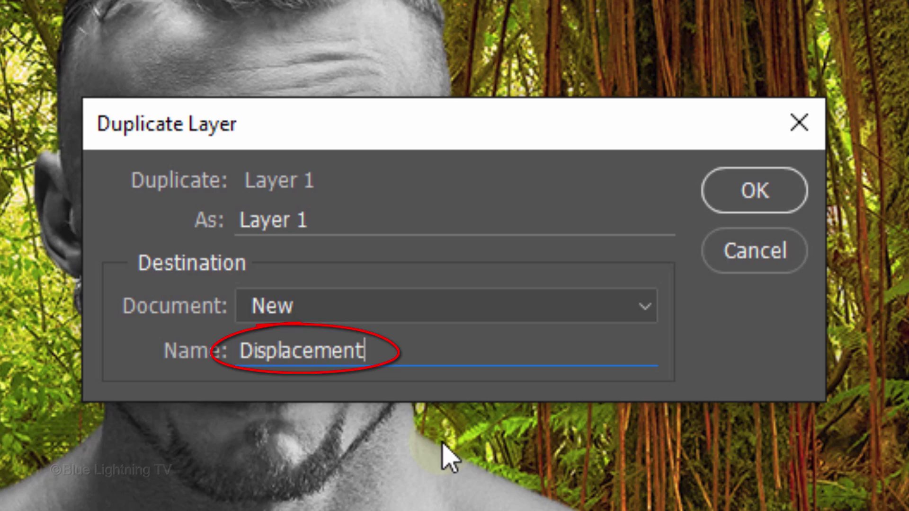
left_click(768, 191)
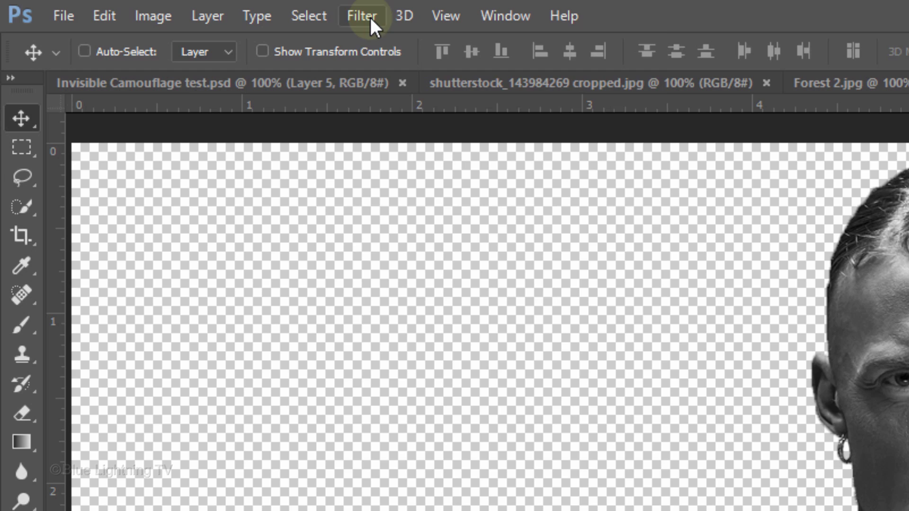
Blur the figure, save it as Displacement.psd on the Desktop, and close it
left_click(369, 18)
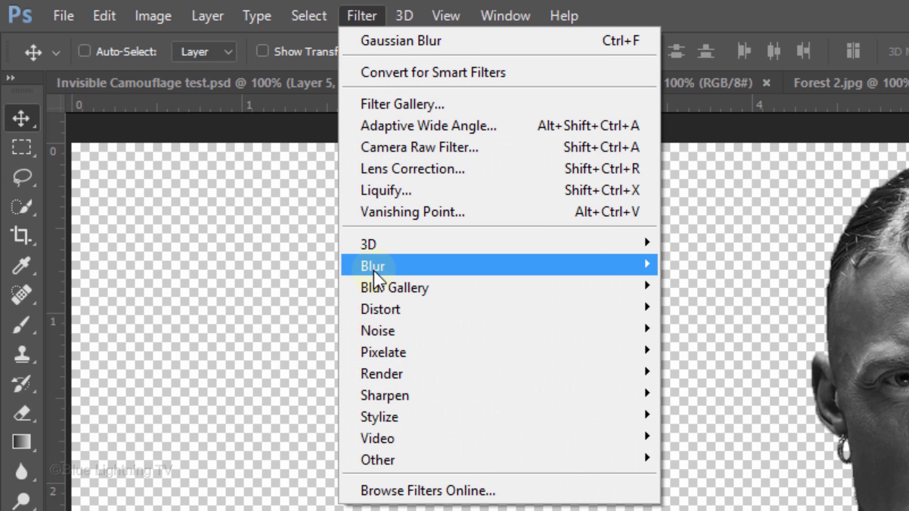
mouse_move(374, 266)
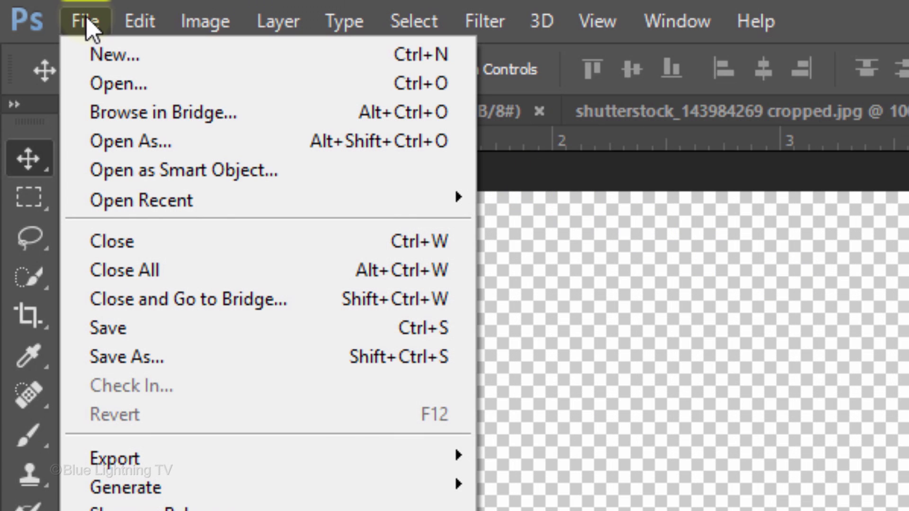
left_click(142, 357)
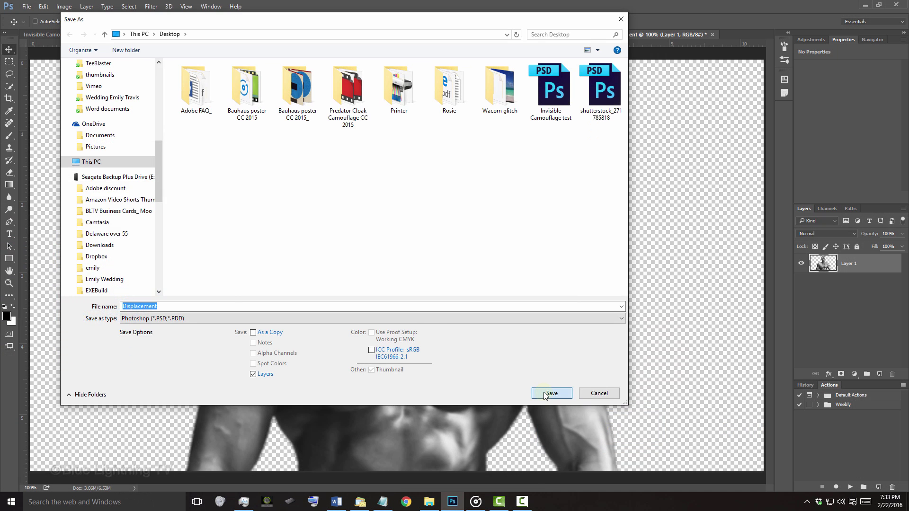
left_click(576, 427)
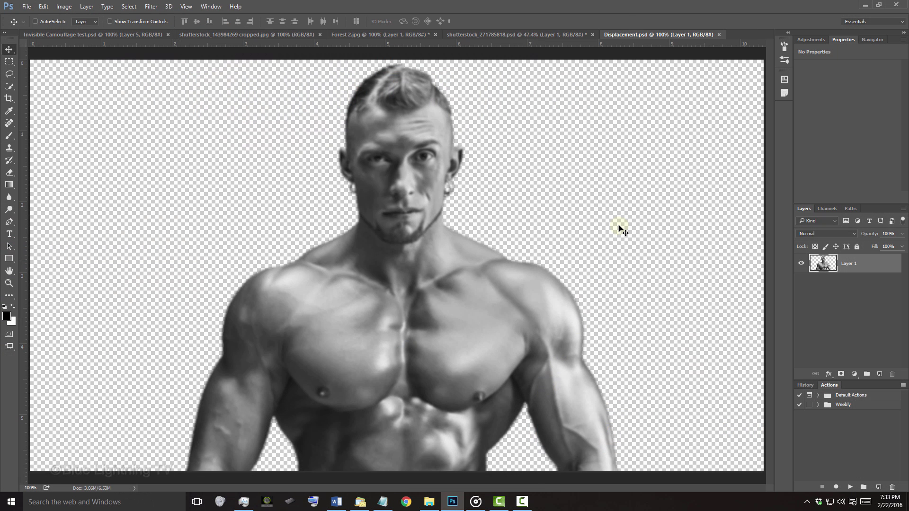
left_click(719, 34)
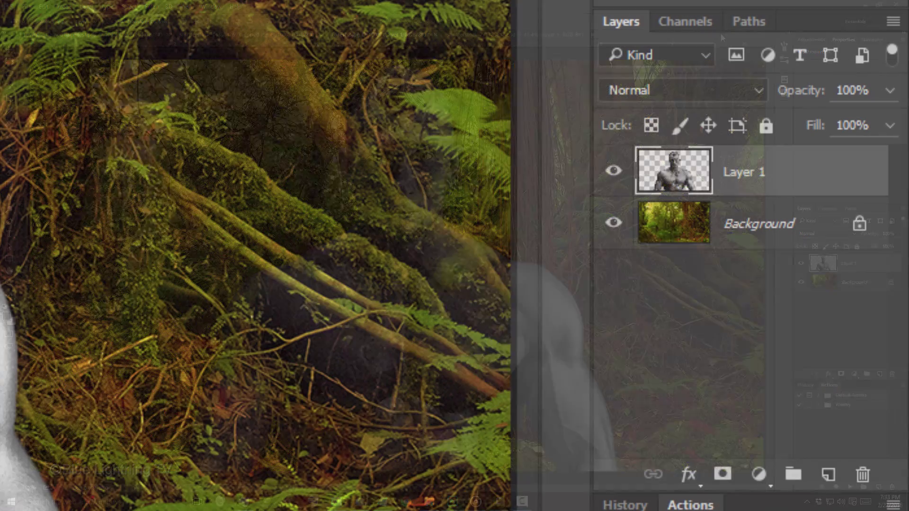
Hide Layer 1 and duplicate the forest Background layer
left_click(614, 174)
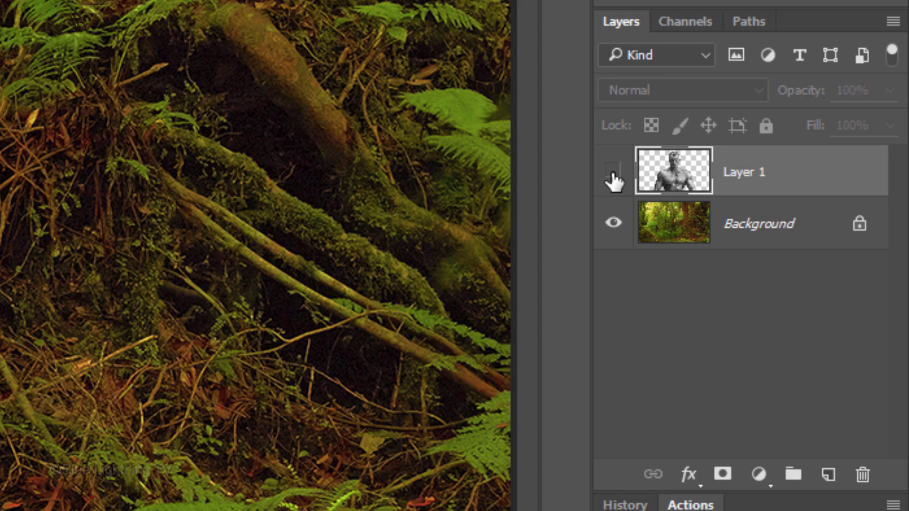
left_click(673, 232)
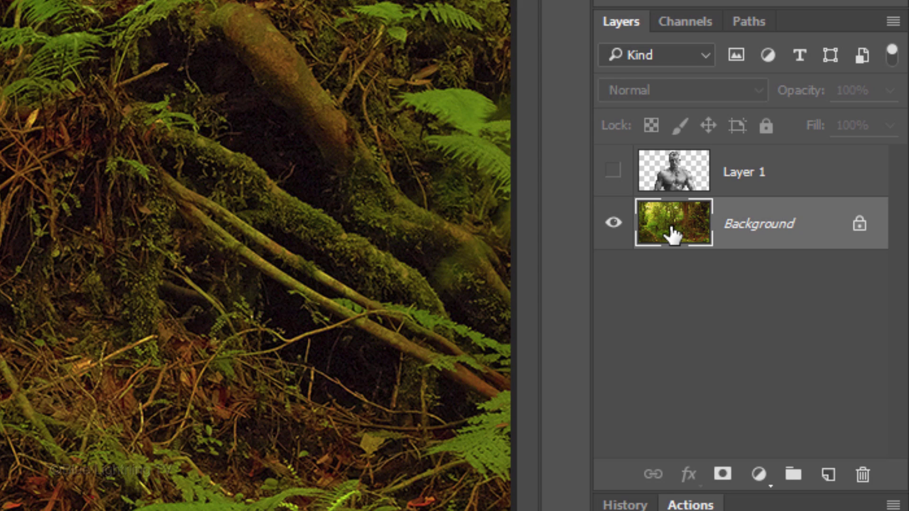
left_click_drag(672, 232, 674, 231)
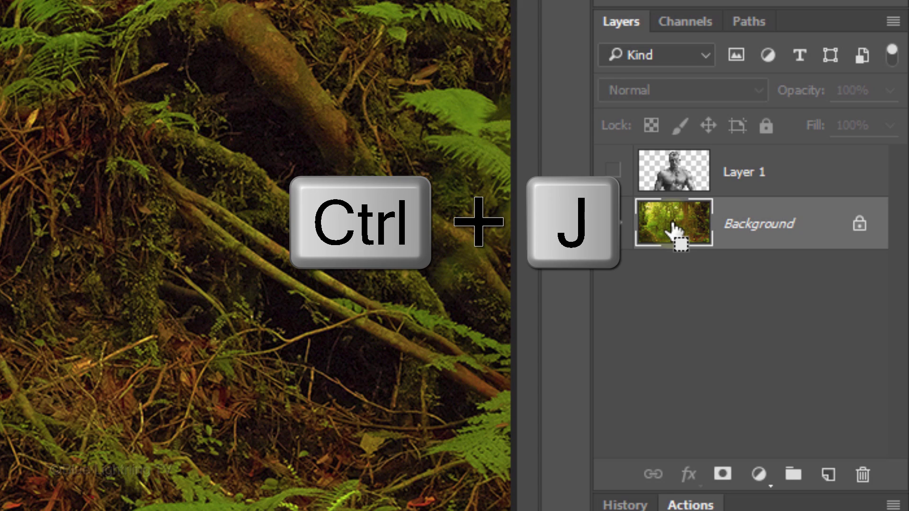
key("ctrl+j")
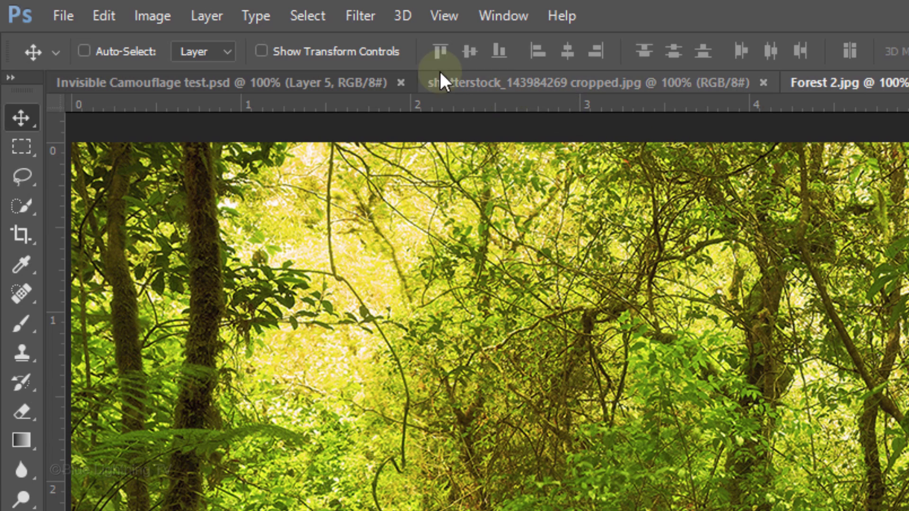
Apply Displace at scale 30/30 with Stretch To Fit and Wrap Around, using Displacement.psd as map
left_click(361, 16)
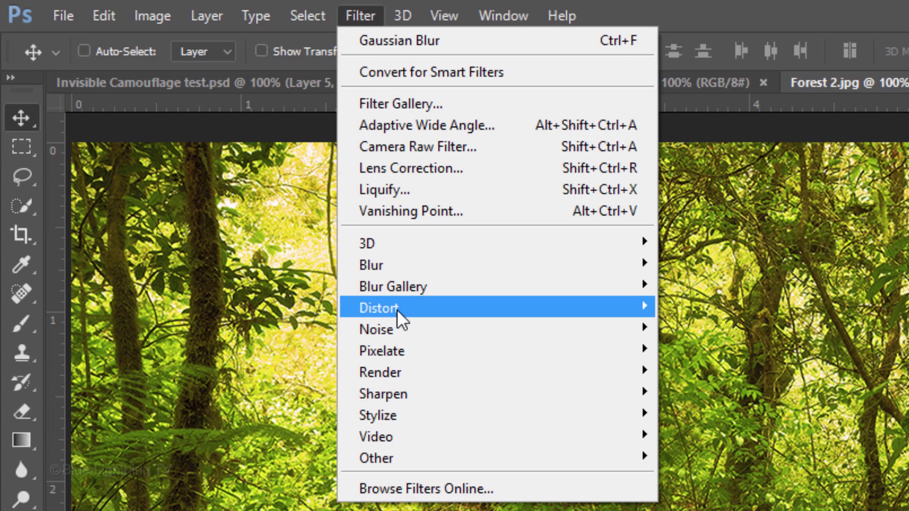
mouse_move(396, 310)
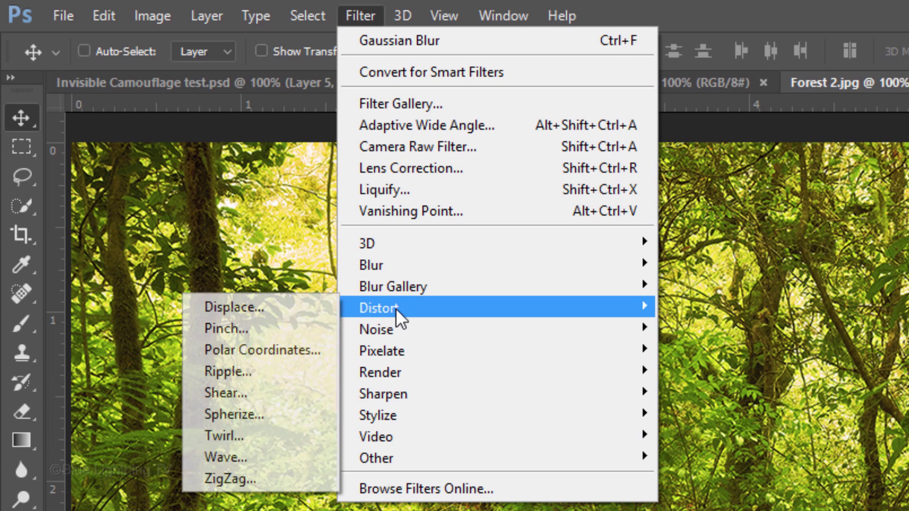
left_click(253, 303)
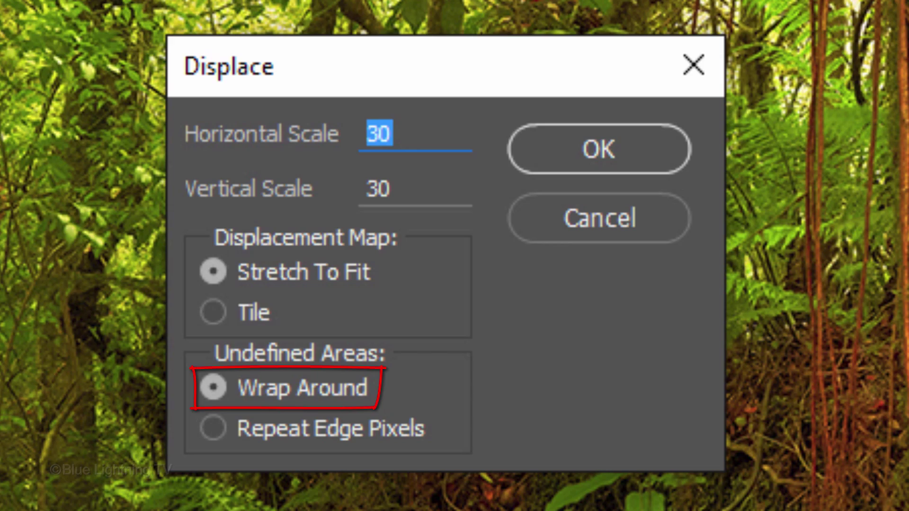
left_click(636, 171)
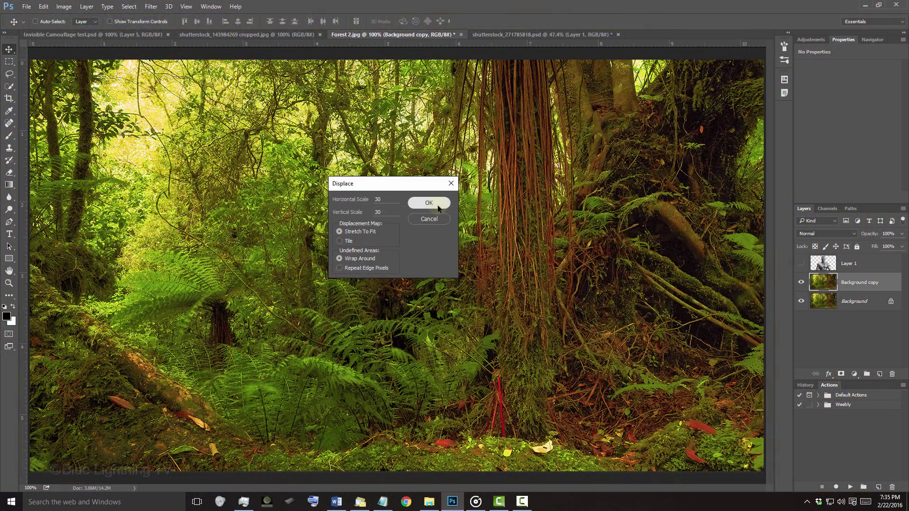
left_click(428, 202)
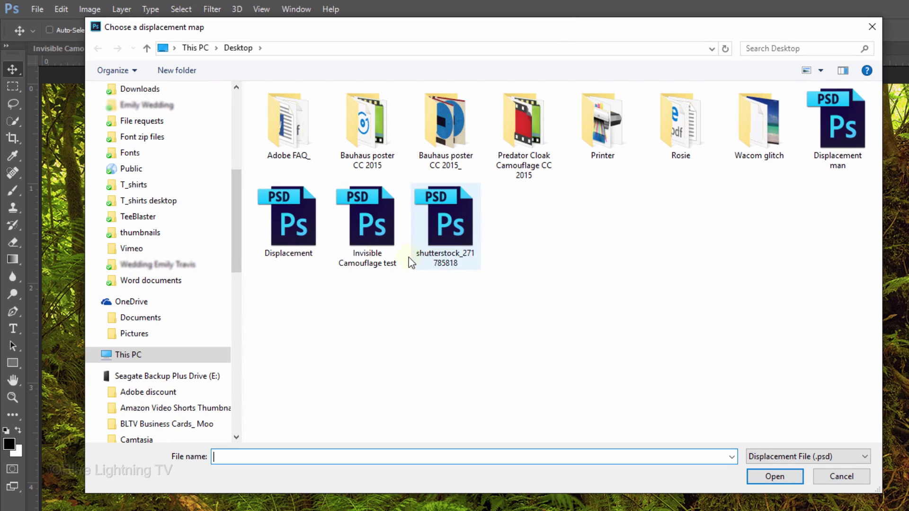
left_click(264, 207)
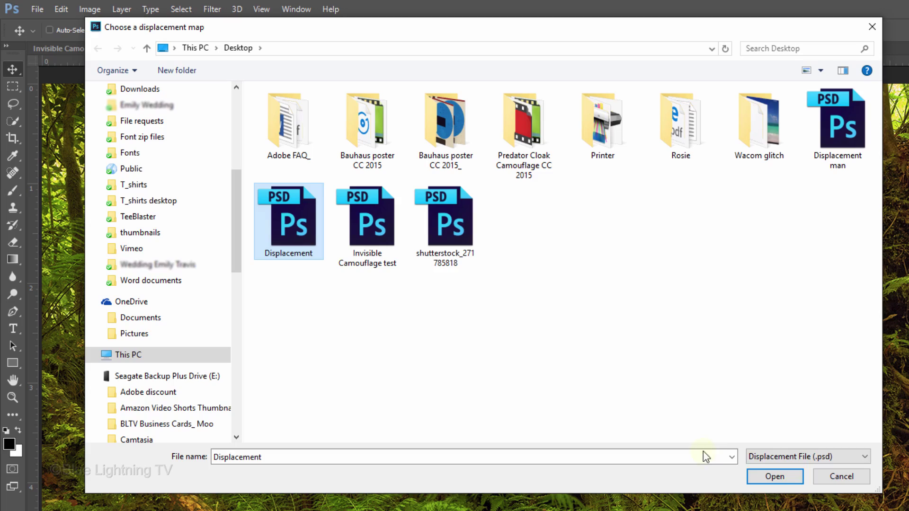
left_click(789, 479)
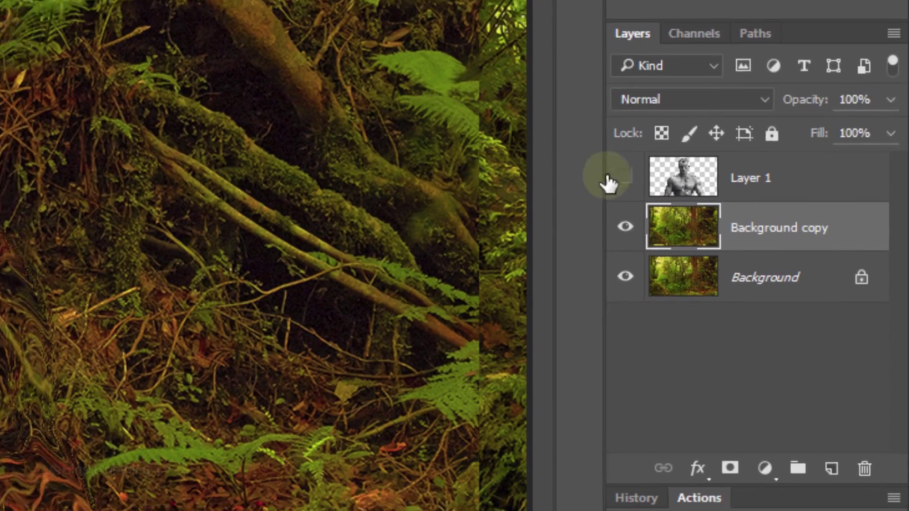
Show Layer 1 again and set it to Soft Light blending with 50% fill
left_click(625, 178)
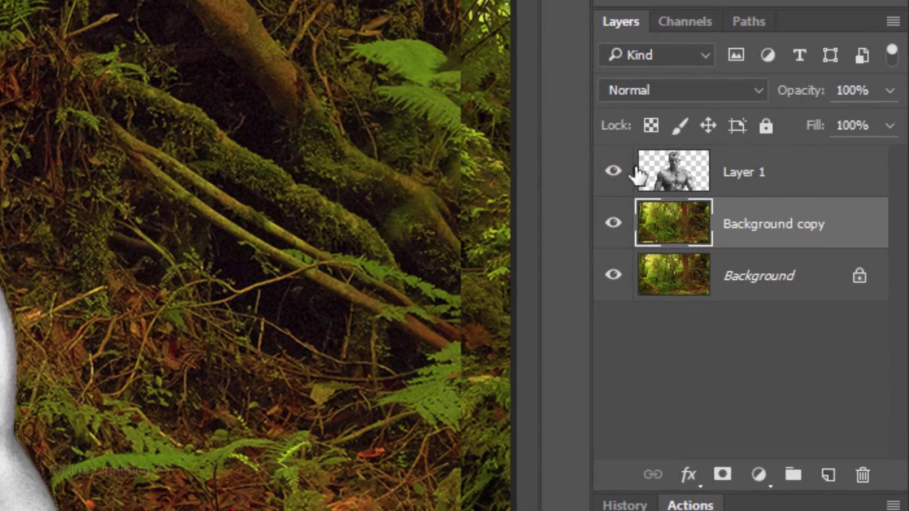
left_click(679, 174)
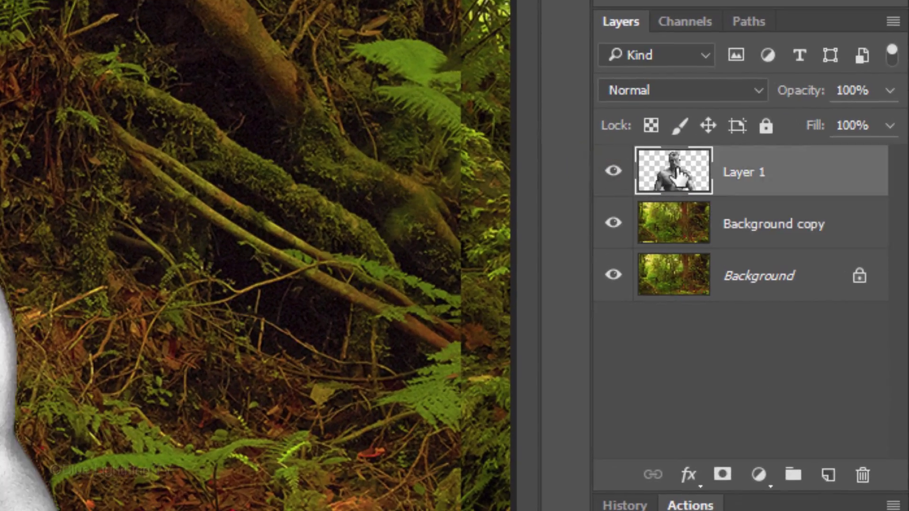
left_click(666, 90)
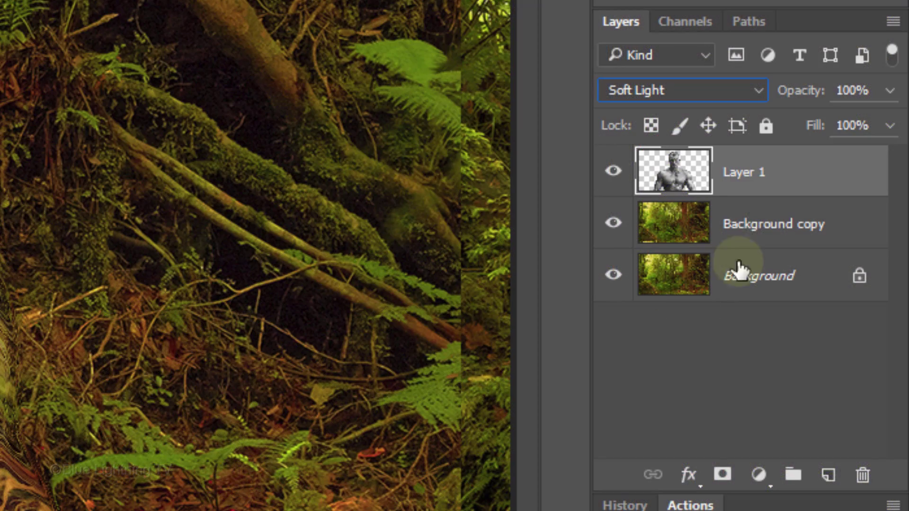
left_click(869, 126)
left_click_drag(815, 125, 778, 123)
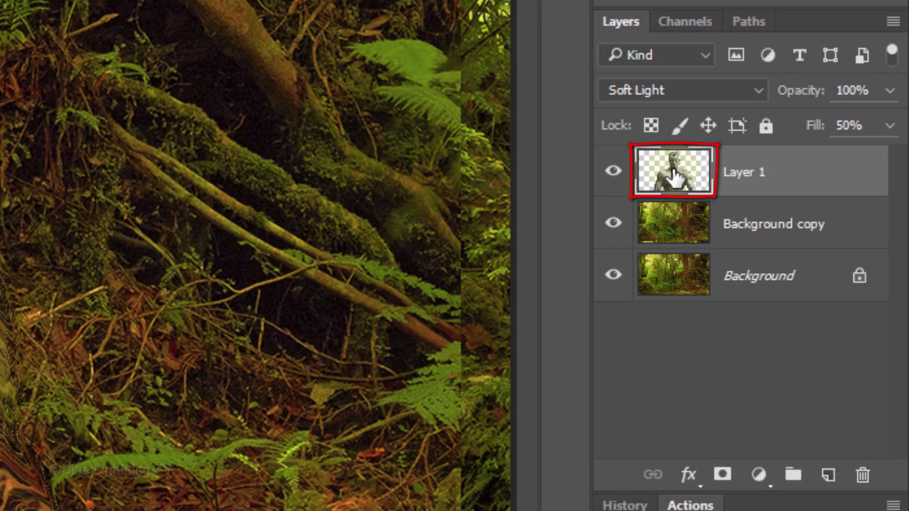
Give Layer 1 an Inner Glow: Color Dodge, 20% opacity, 100% choke, 250 px size
double_click(674, 177)
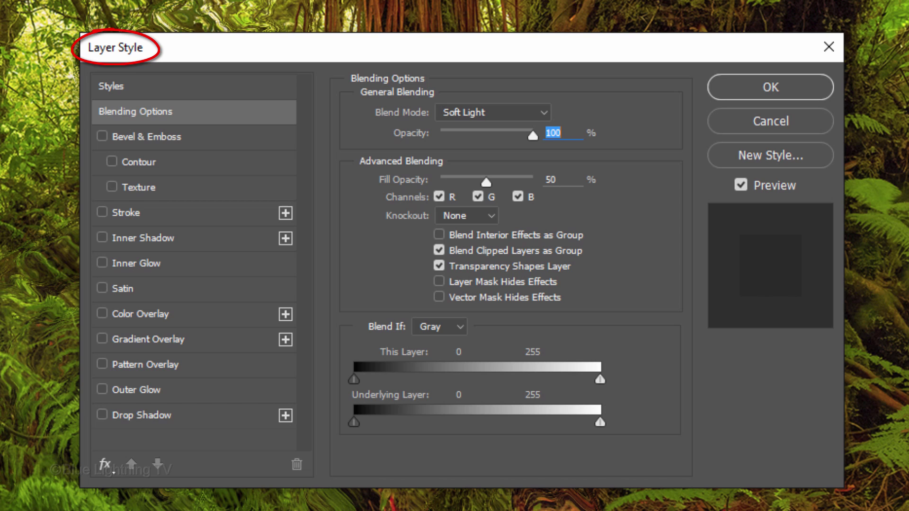
left_click(192, 263)
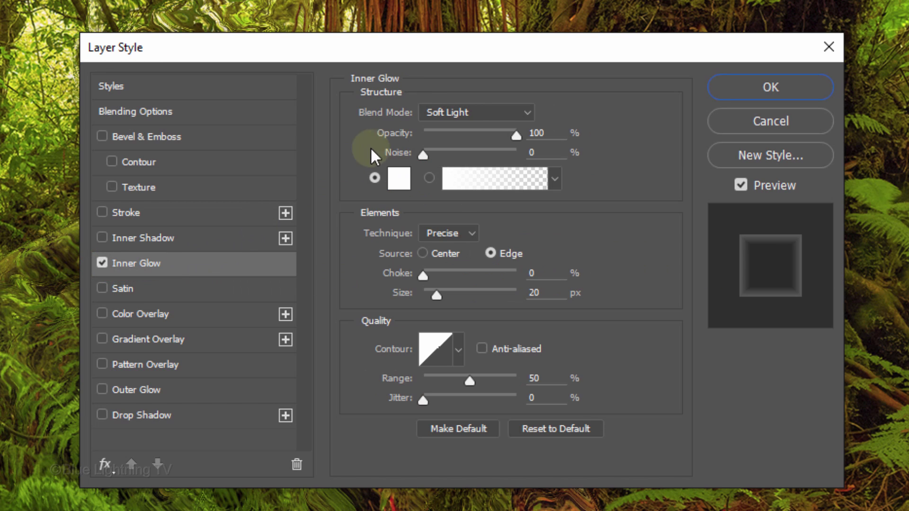
left_click(470, 113)
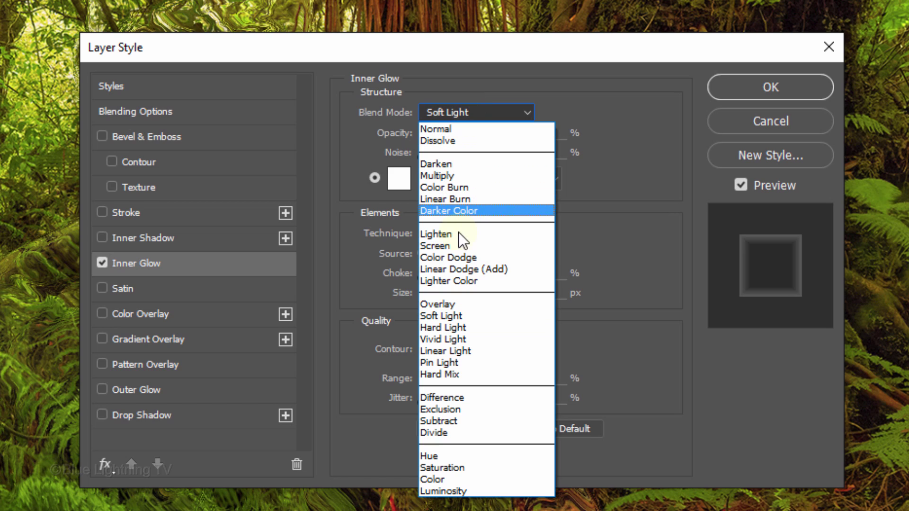
left_click(456, 257)
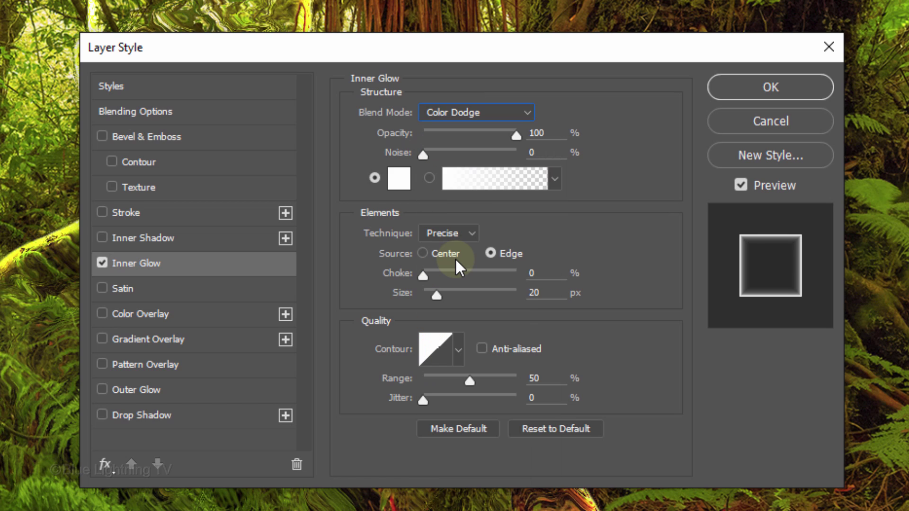
double_click(537, 133)
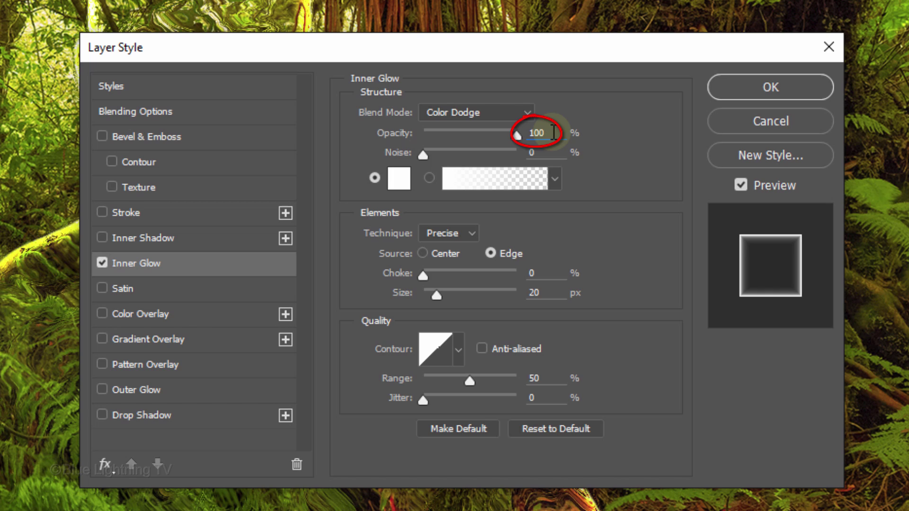
type("20")
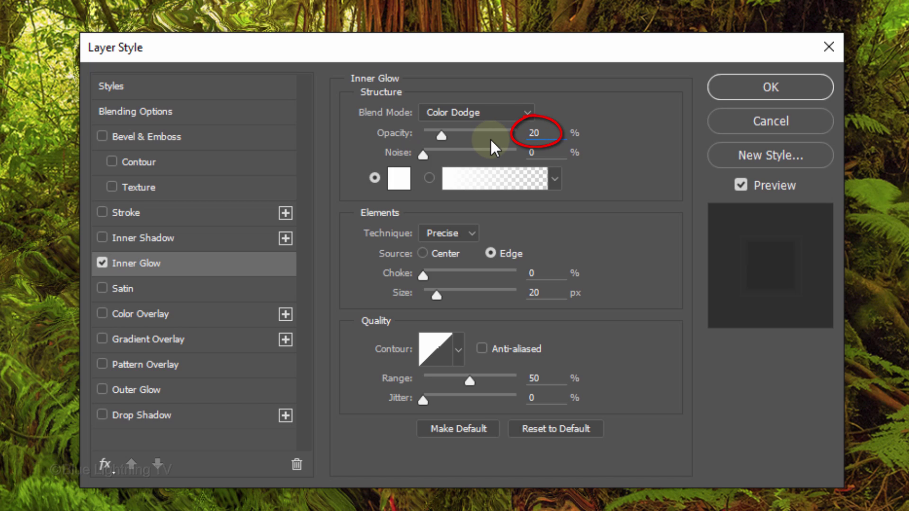
left_click_drag(423, 277, 589, 283)
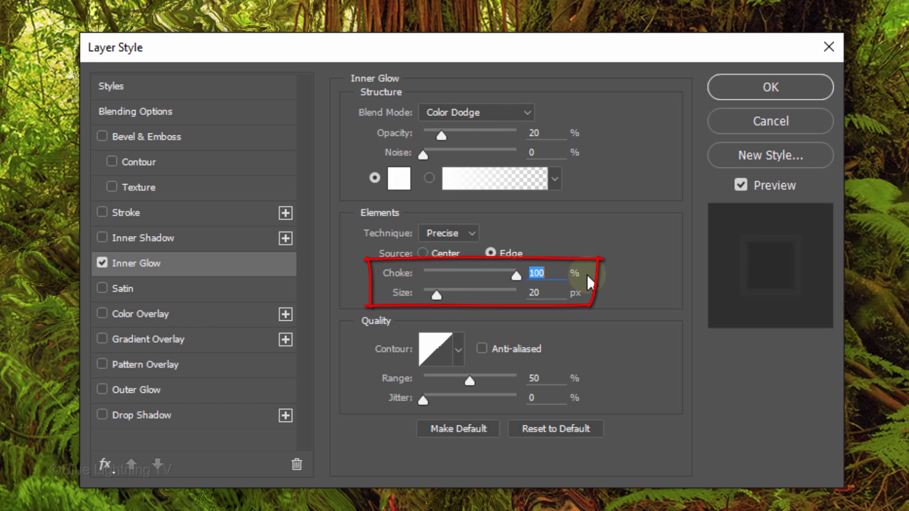
left_click_drag(437, 296, 630, 286)
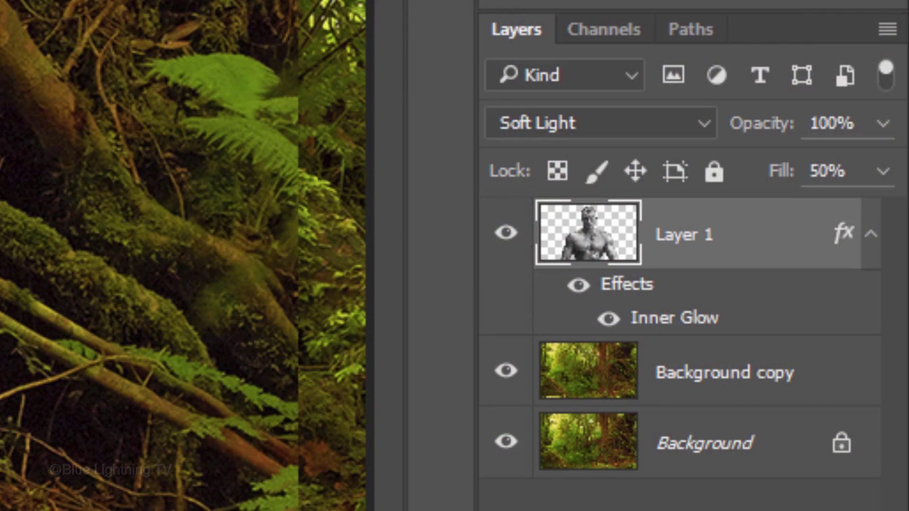
Duplicate the figure layer and change the copy's Inner Glow to Soft Light, 100% opacity, 0% choke, 20 px
key("ctrl+j")
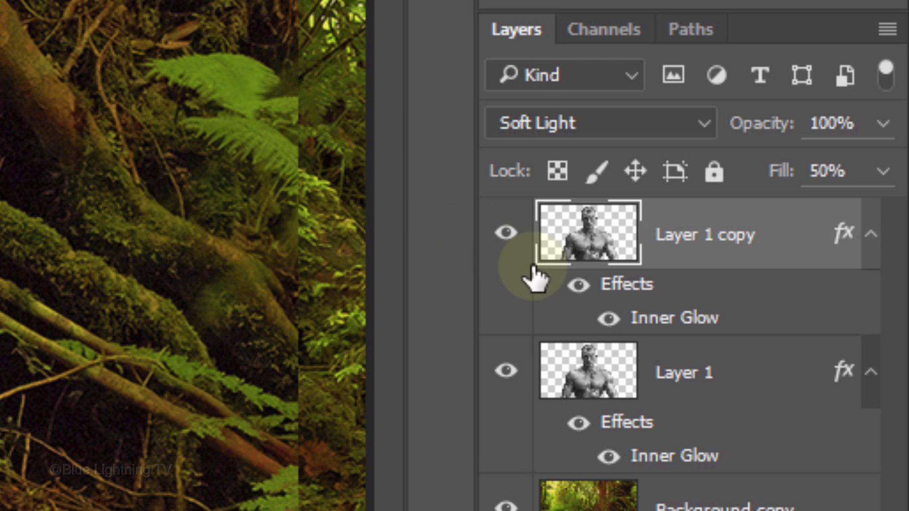
double_click(669, 322)
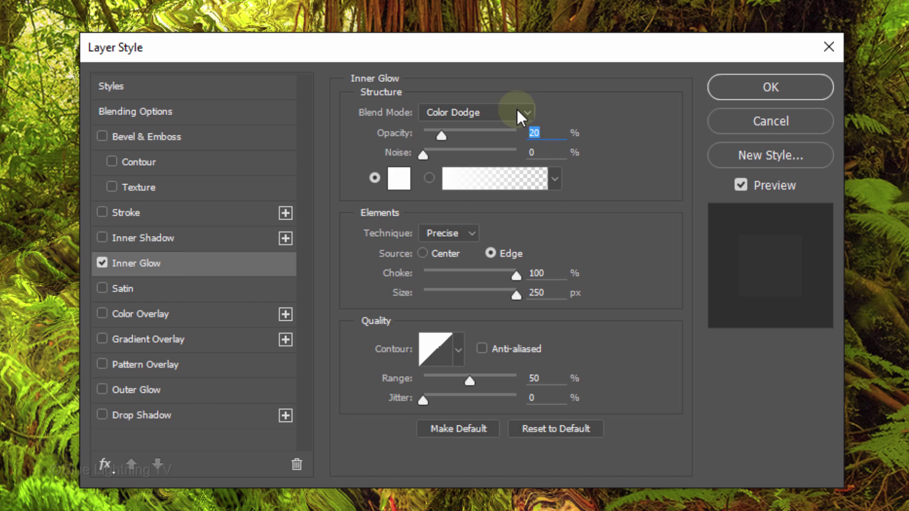
left_click(488, 113)
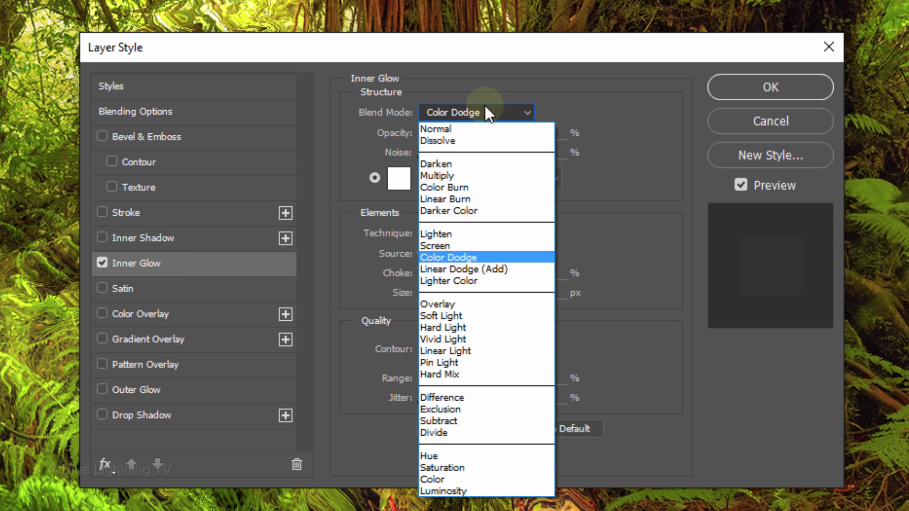
left_click(451, 316)
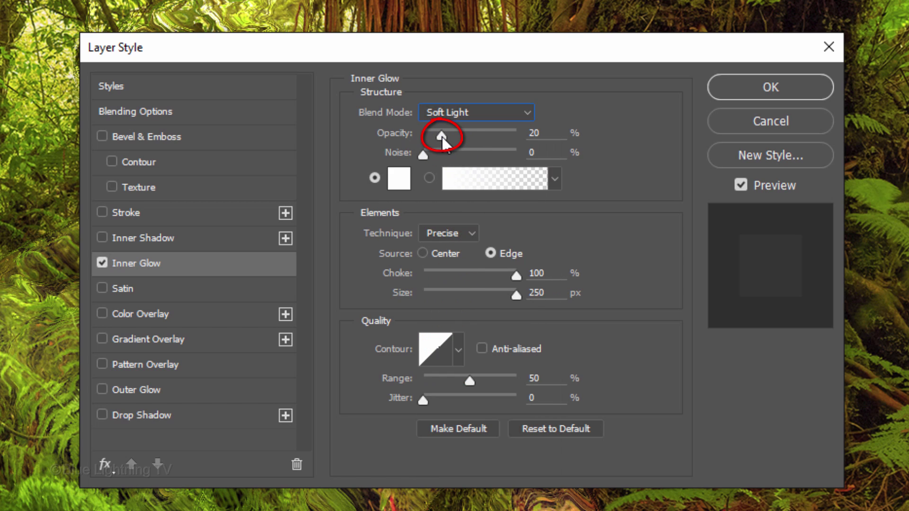
left_click_drag(442, 140, 634, 162)
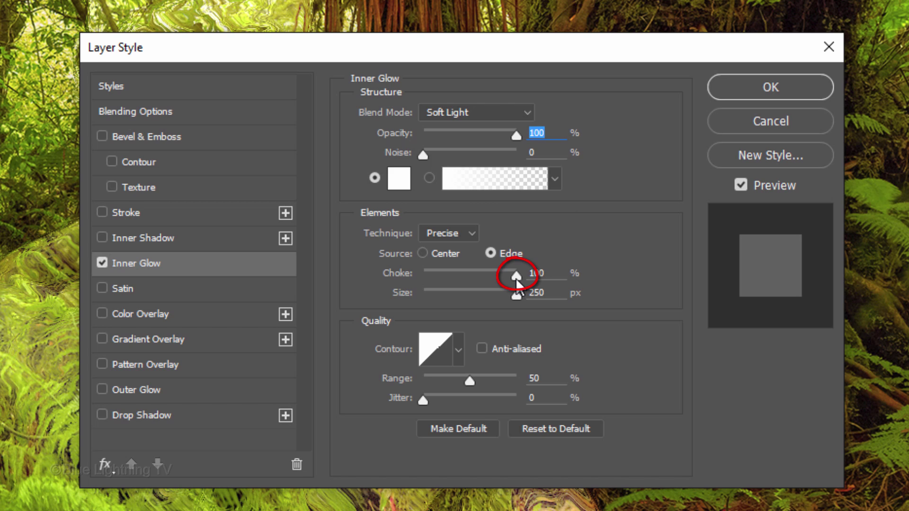
left_click_drag(516, 279, 361, 284)
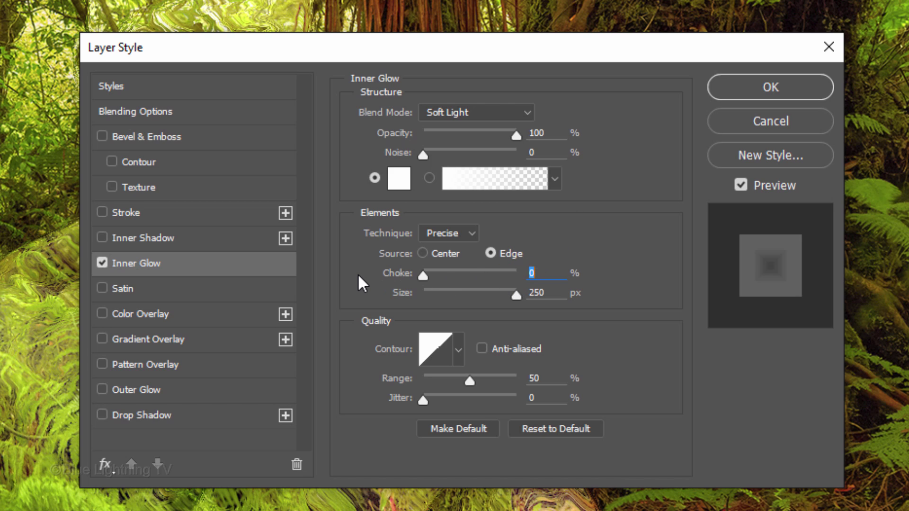
double_click(526, 292)
type("20")
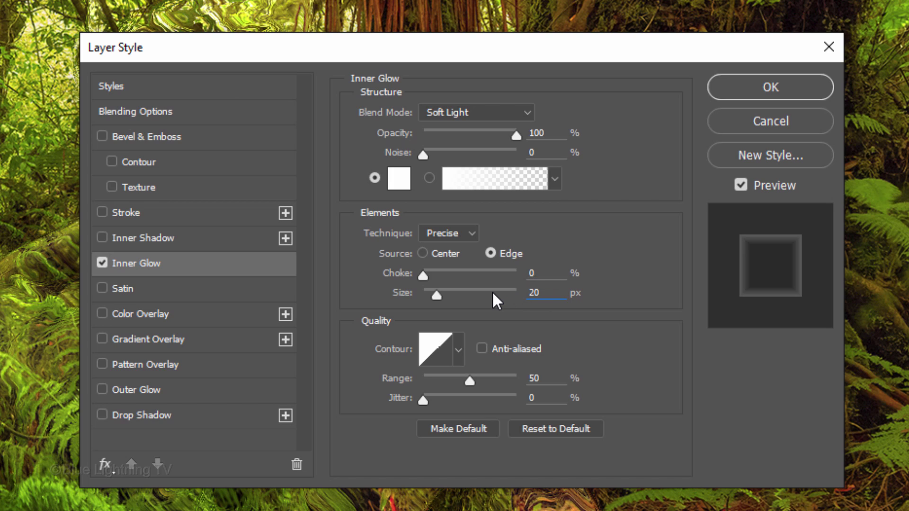
left_click(757, 90)
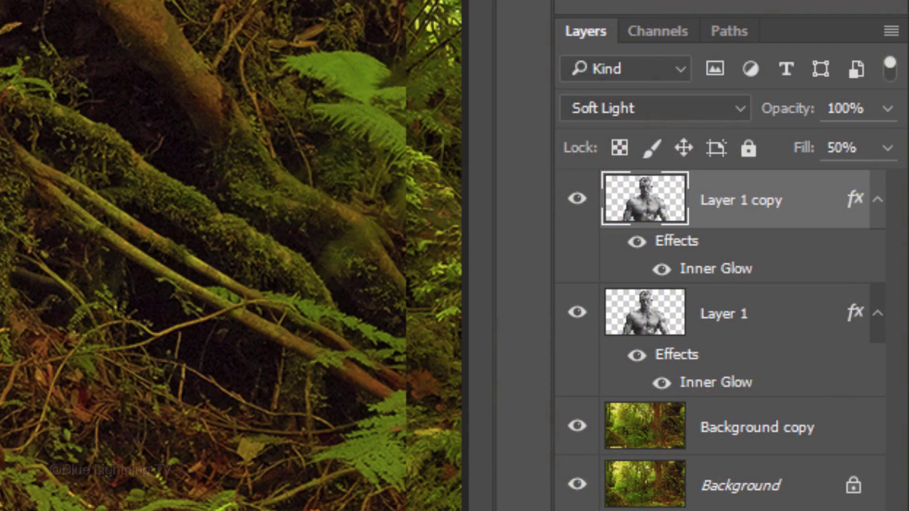
key("ctrl+j")
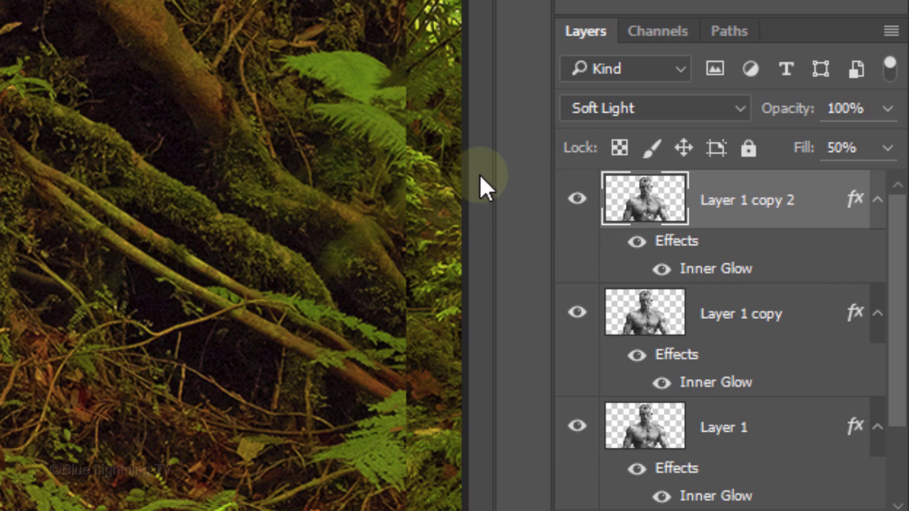
Duplicate the figure layer again, hide its effects, and set Hard Light blending with 30% fill
left_click(637, 242)
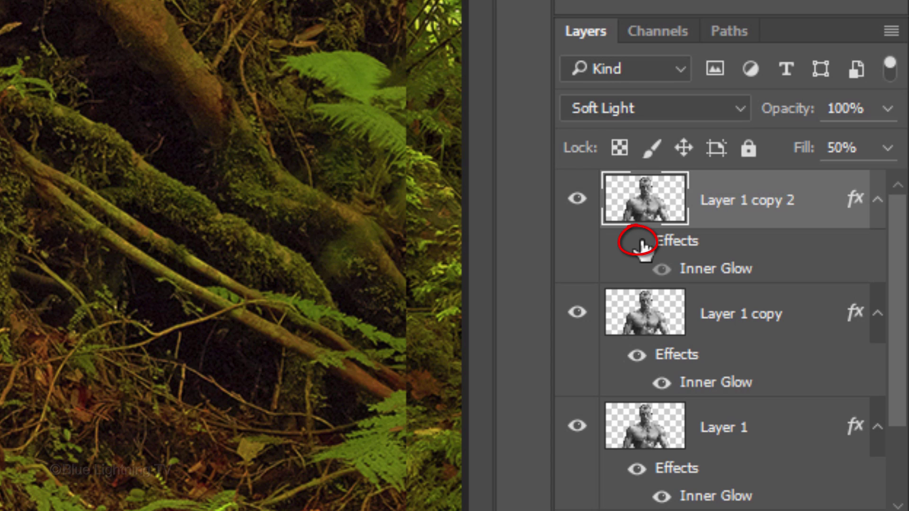
left_click(628, 107)
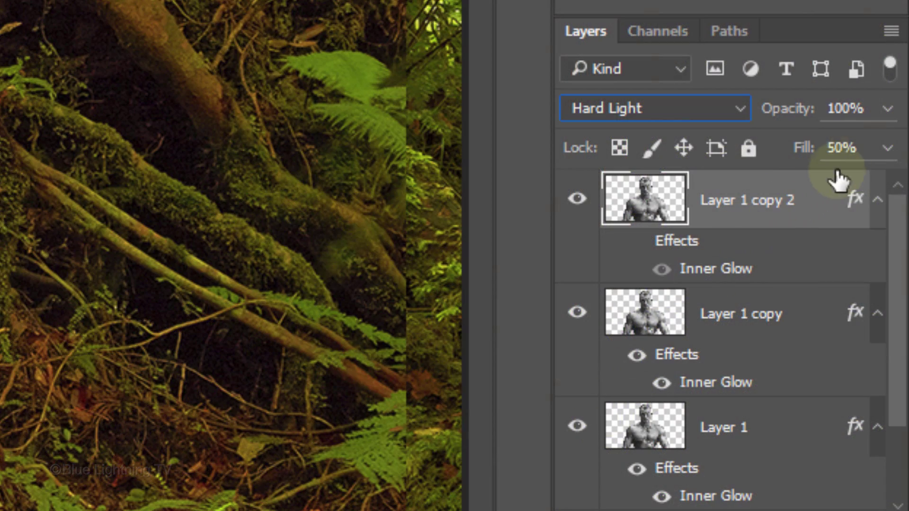
left_click(858, 147)
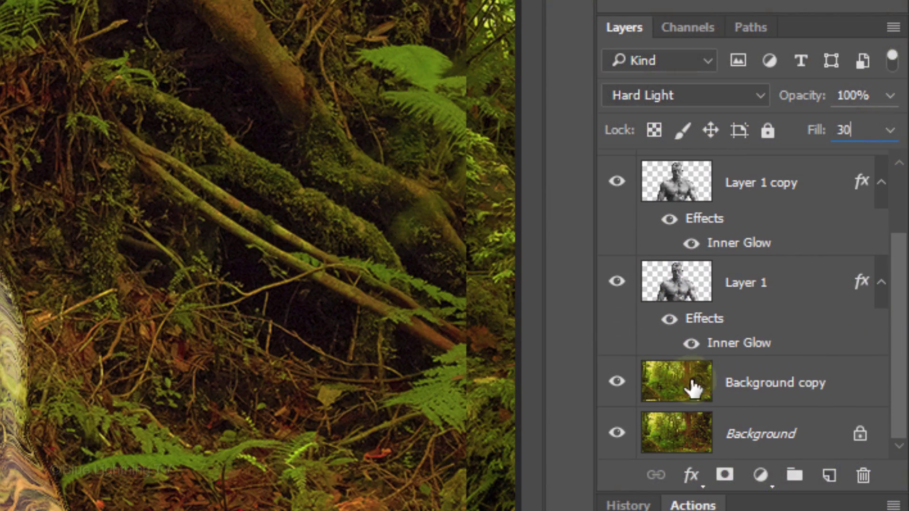
Add a white layer mask to the Background copy layer
left_click(682, 387)
left_click(680, 391)
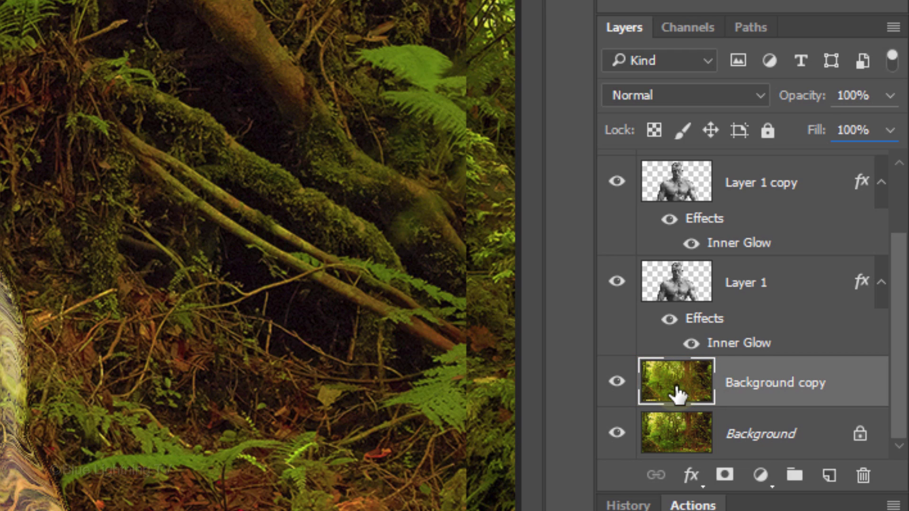
left_click(725, 476)
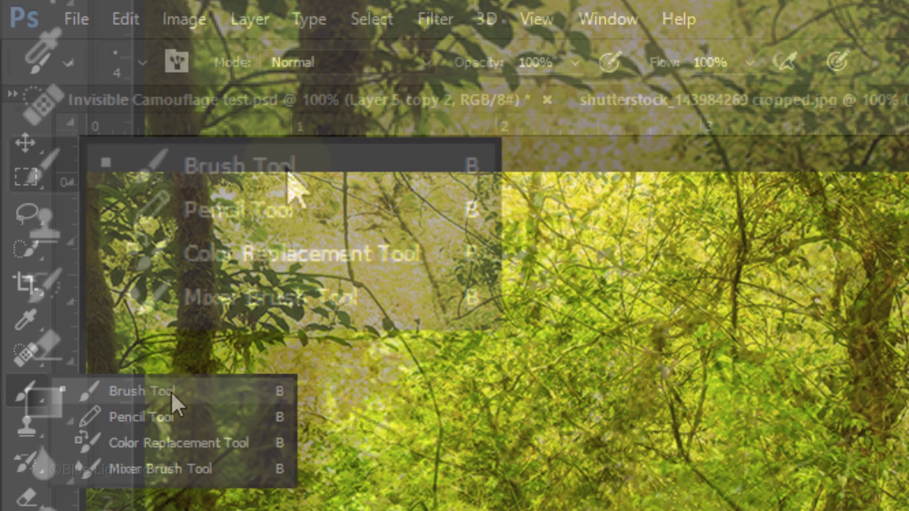
Set up the Brush Tool at 4 px size with 0% hardness
left_click(288, 173)
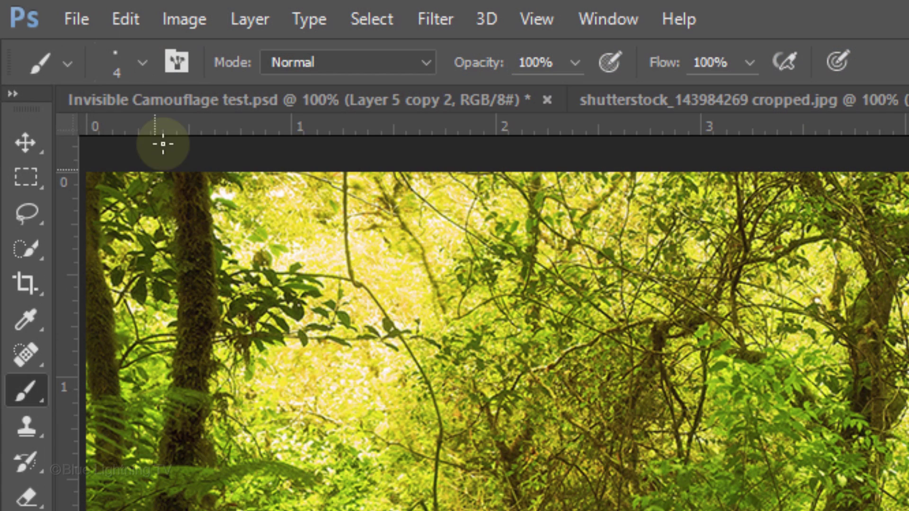
left_click(143, 61)
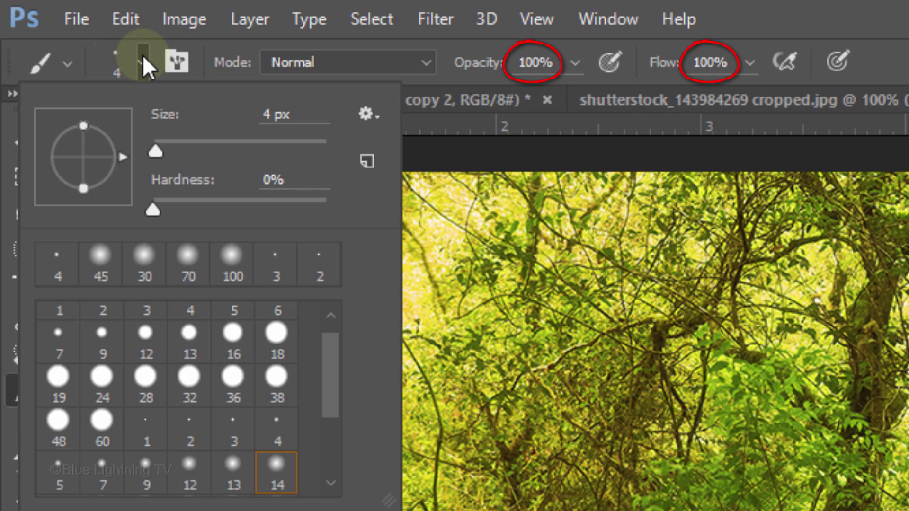
key("Return")
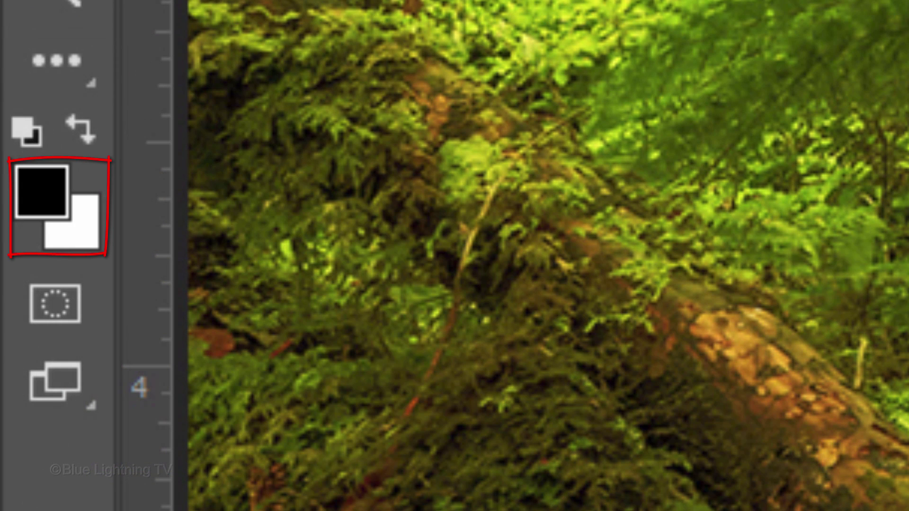
Reset the colours to default black foreground and white background with D
key("d")
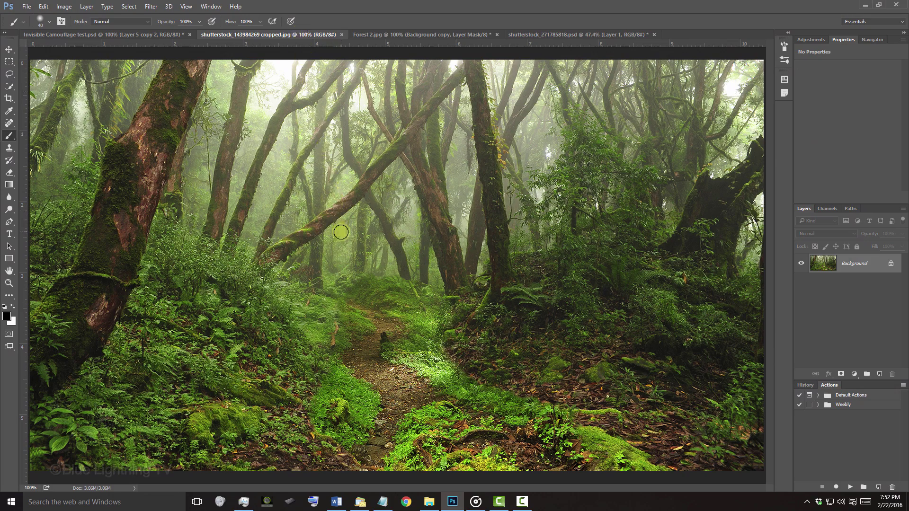
Drag the misty forest photo into Forest 2.jpg as Layer 2 with the Move tool
key("v")
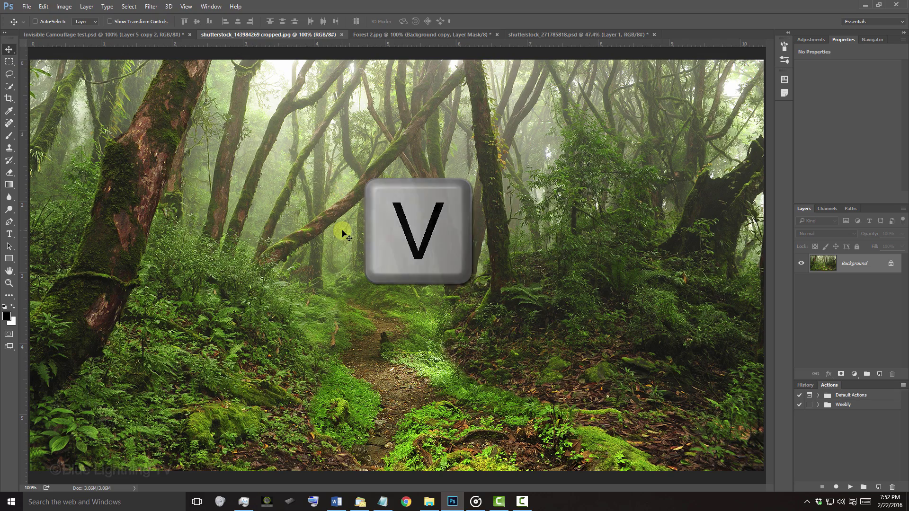
left_click(421, 35)
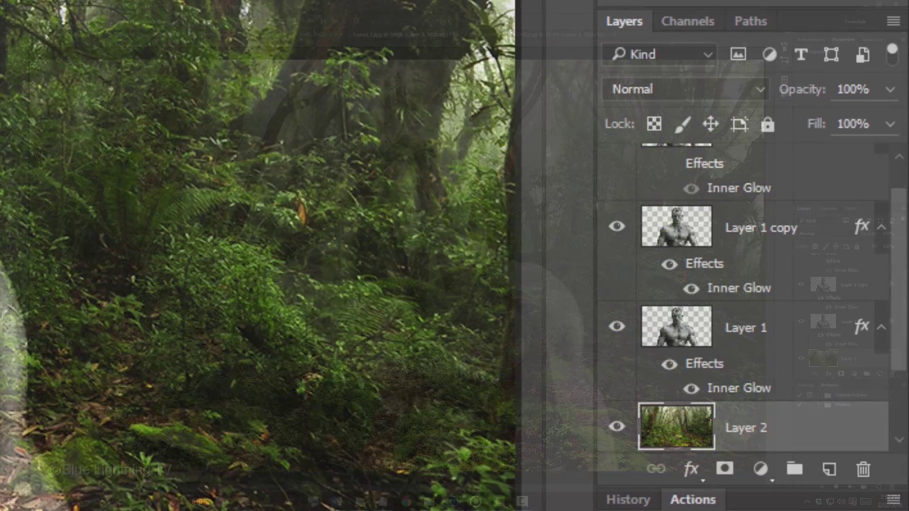
Duplicate Layer 2, reapply the last filter, and copy the Background copy mask onto Layer 2 copy
key("ctrl+j")
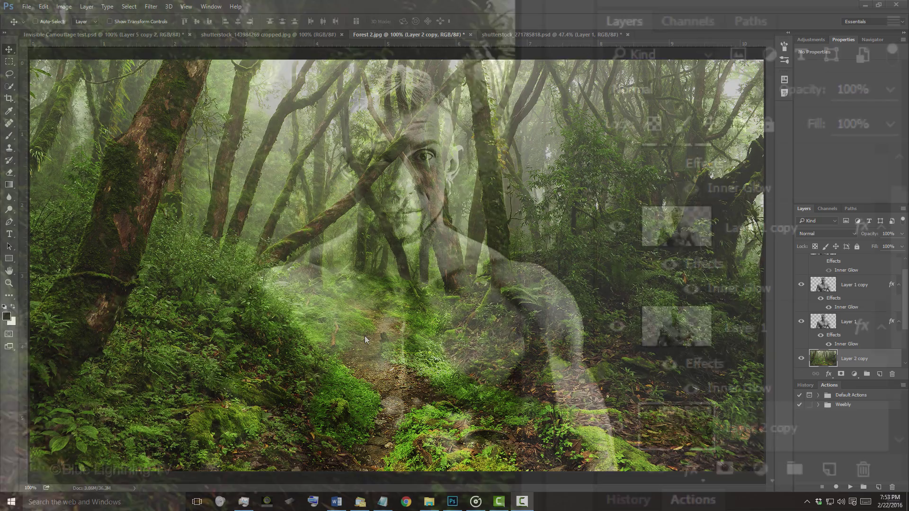
key("ctrl+f")
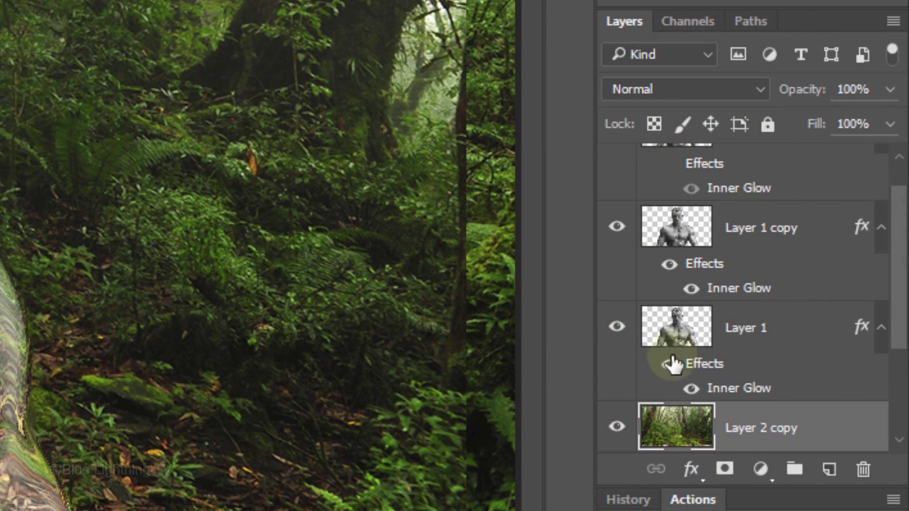
left_click_drag(903, 314, 893, 376)
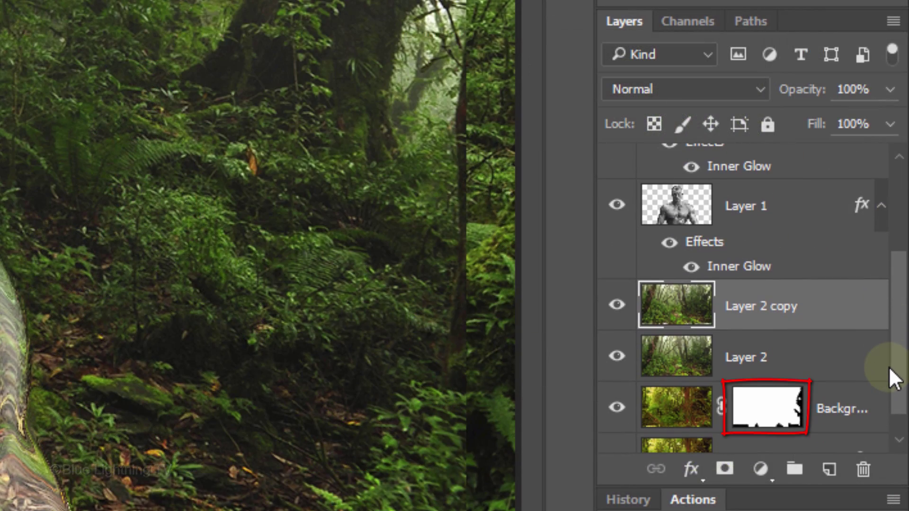
key("alt")
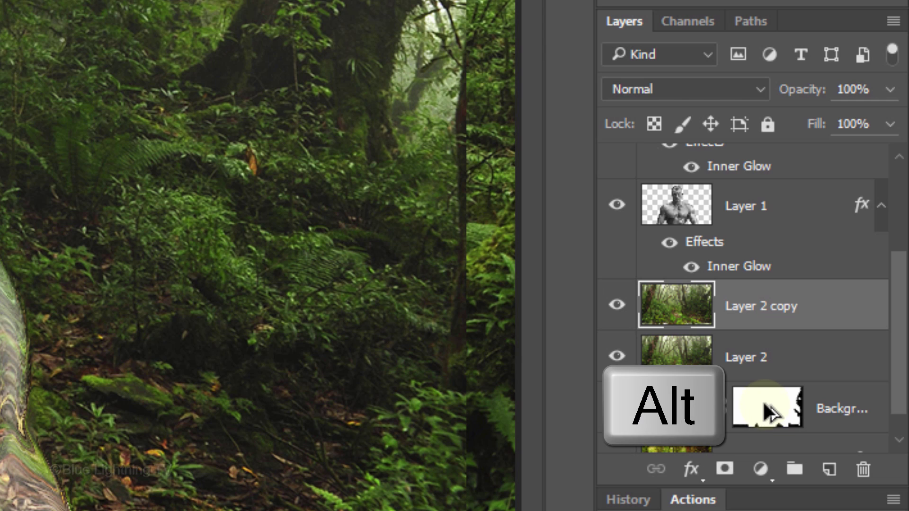
left_click_drag(769, 412, 767, 317)
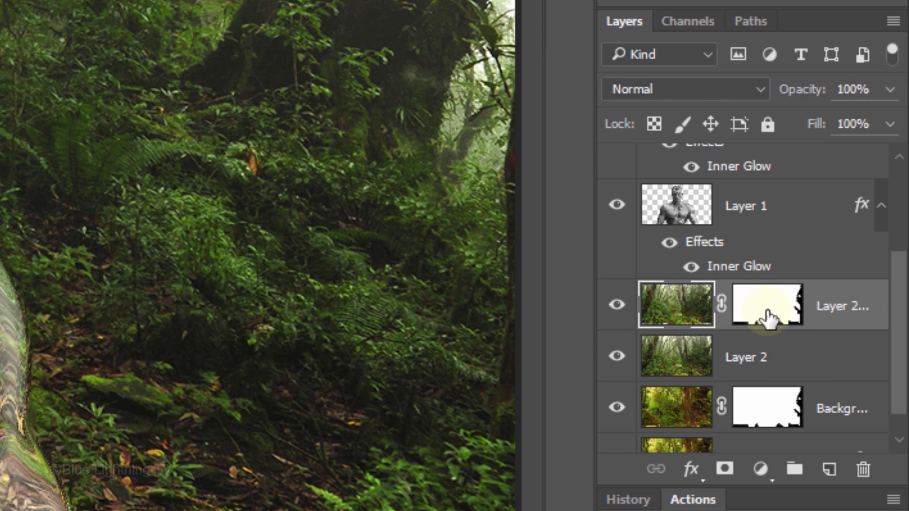